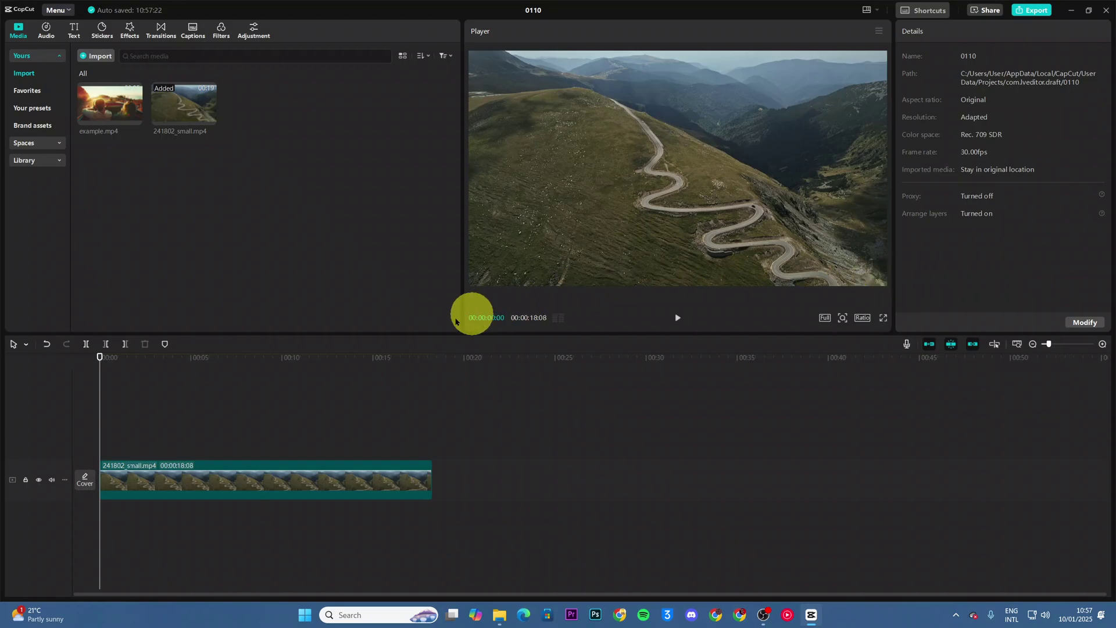
# Add a Default text clip on a new track, starting right after the mountain-road clip
pyautogui.click(263, 485)
pyautogui.click(285, 423)
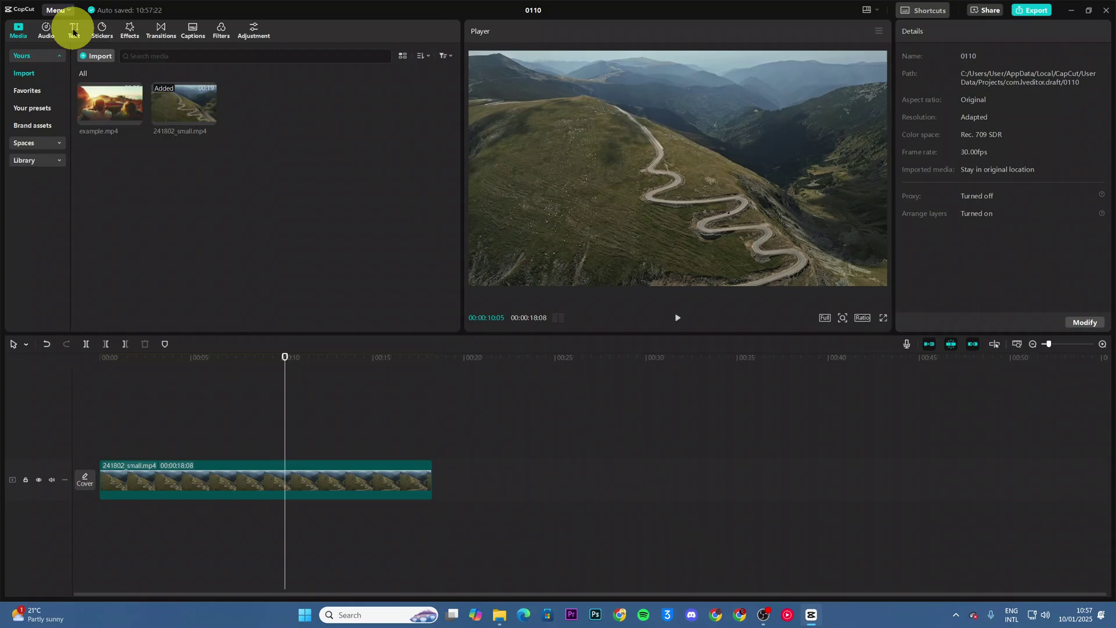
pyautogui.click(74, 30)
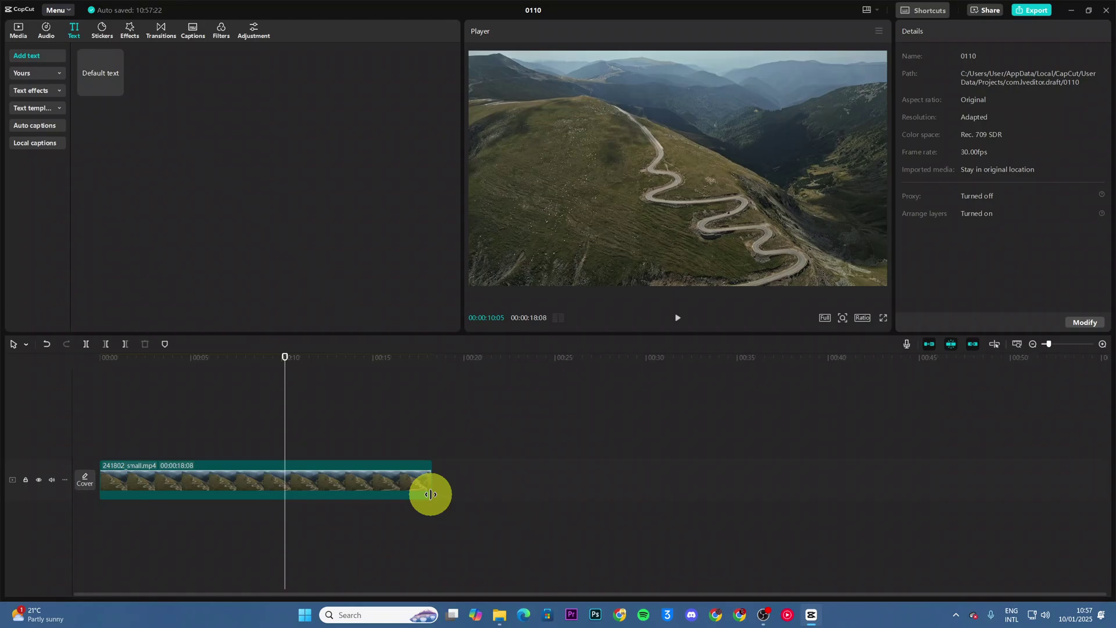
pyautogui.moveTo(106, 77); pyautogui.dragTo(451, 449)
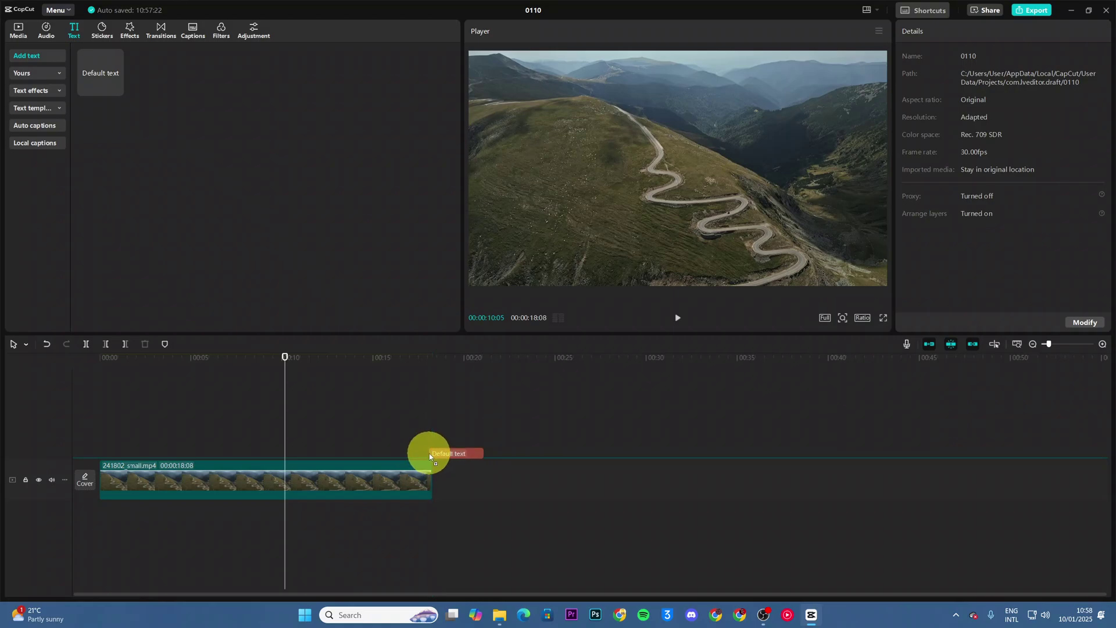
pyautogui.moveTo(429, 455); pyautogui.dragTo(429, 454)
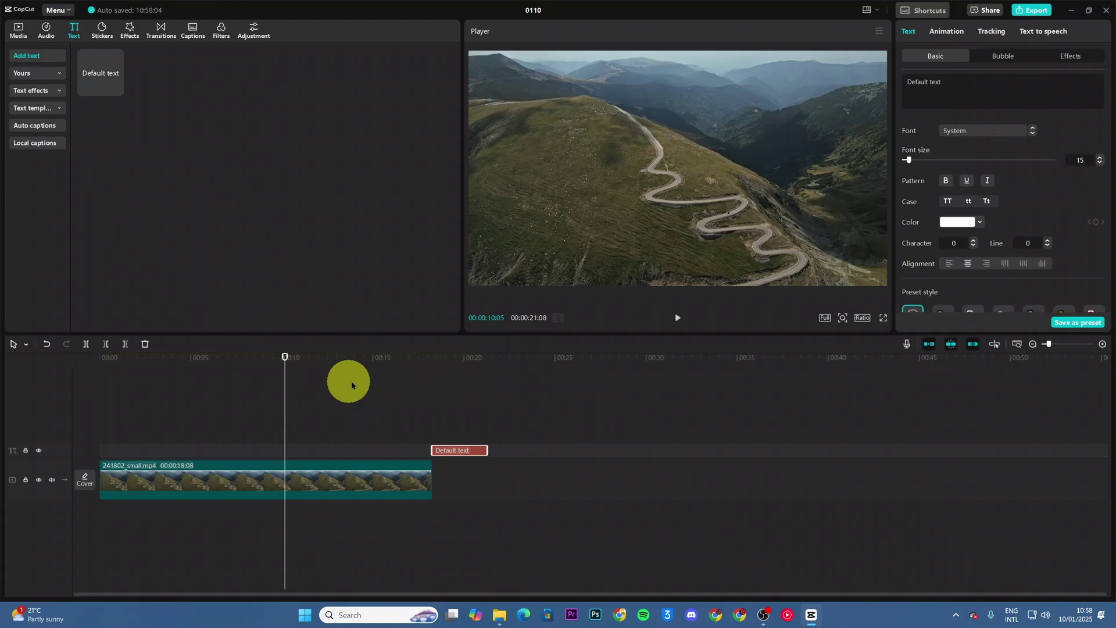
pyautogui.click(410, 440)
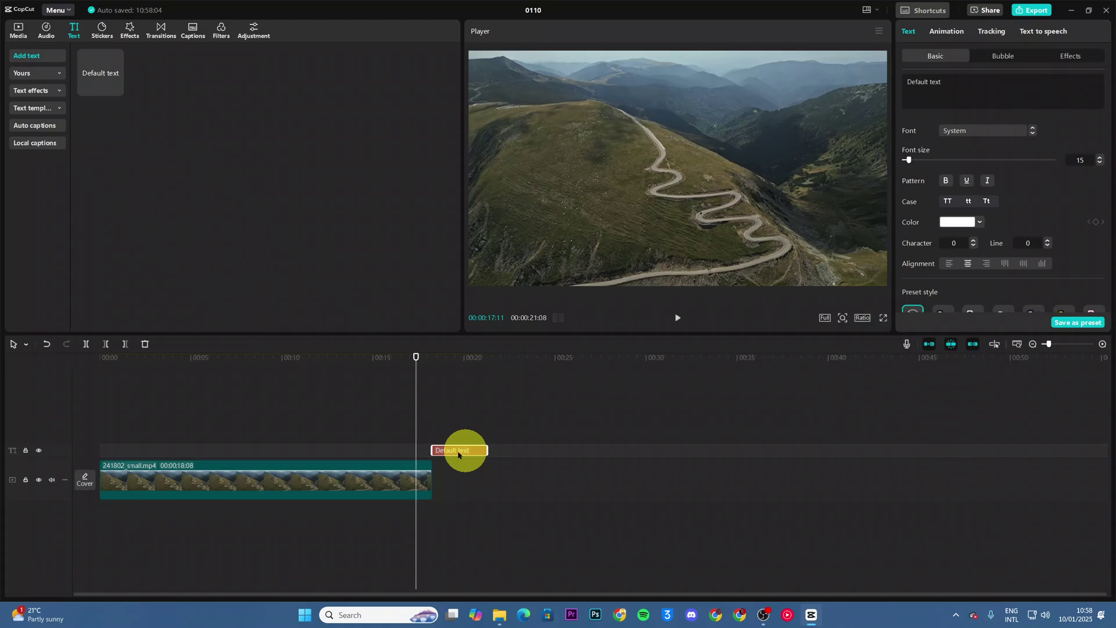
pyautogui.click(678, 318)
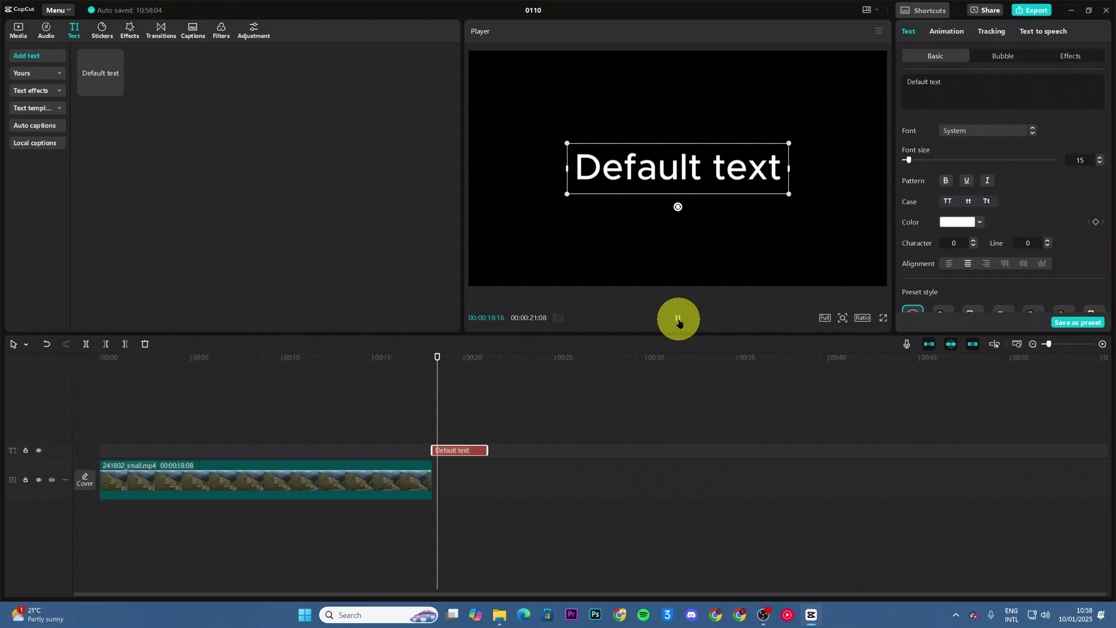
pyautogui.click(679, 320)
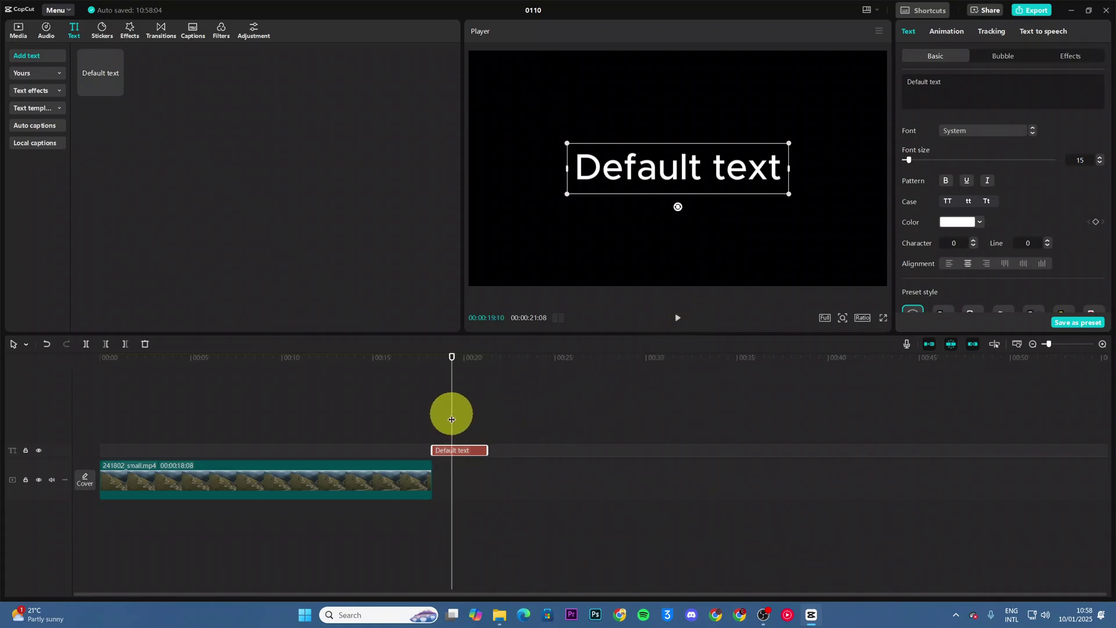
pyautogui.click(442, 415)
pyautogui.moveTo(439, 413); pyautogui.dragTo(428, 417)
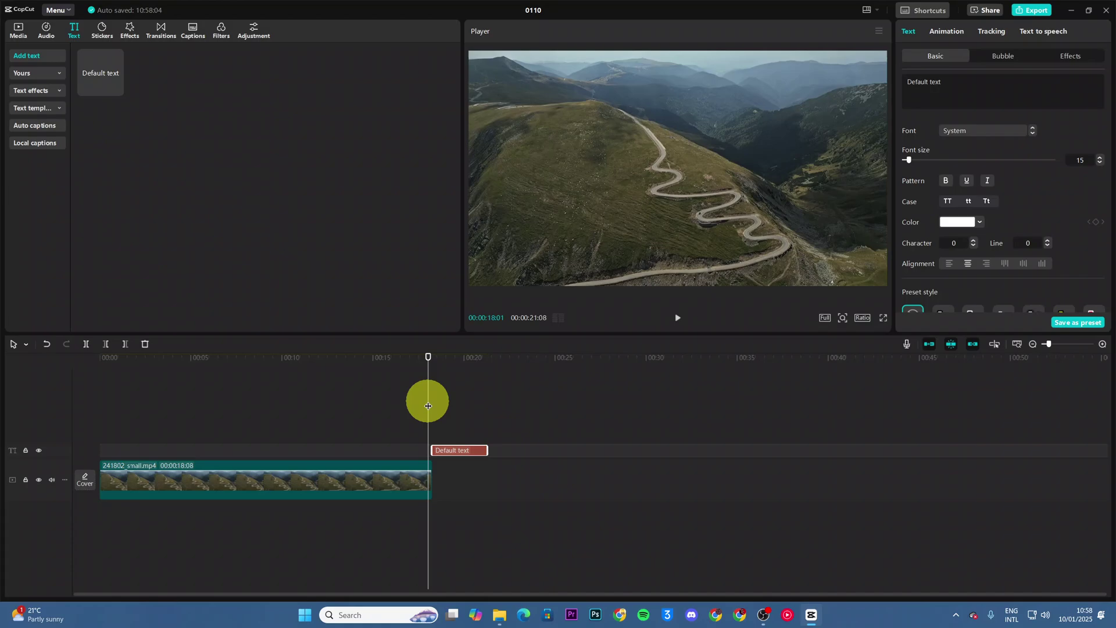
# Replace the default text with 'Credits:', 'Thanks To Your' and 'For Watching' on three lines, fixing typos
pyautogui.moveTo(429, 403); pyautogui.dragTo(457, 403)
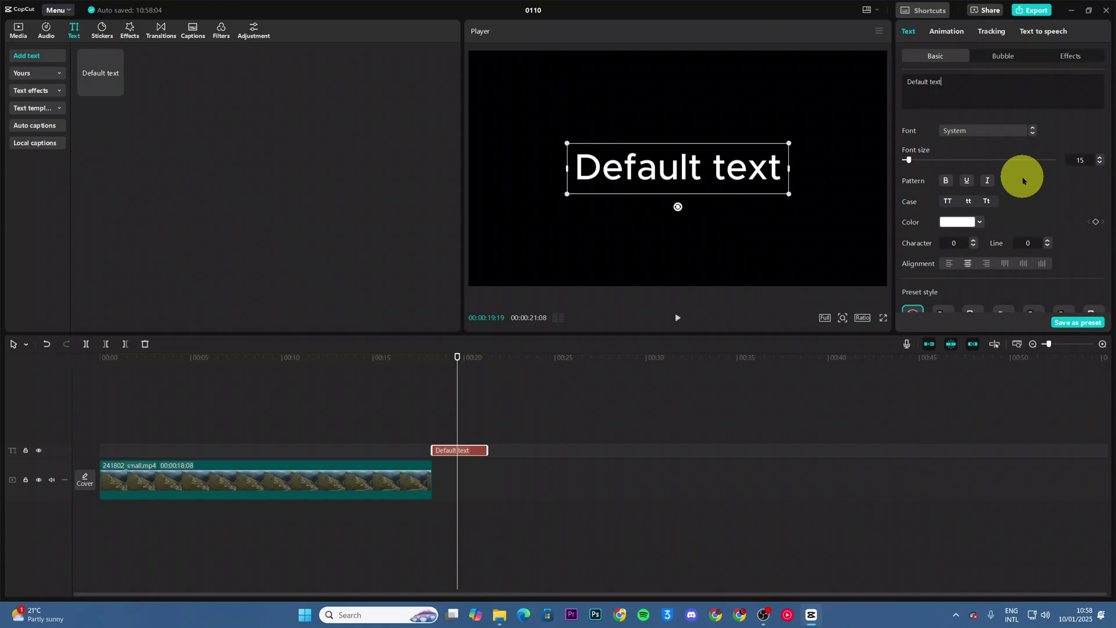
pyautogui.press('BackSpace')
pyautogui.press('BackSpace')
pyautogui.press('BackSpace')
pyautogui.press('BackSpace')
pyautogui.press('BackSpace')
pyautogui.press('BackSpace')
pyautogui.press('BackSpace')
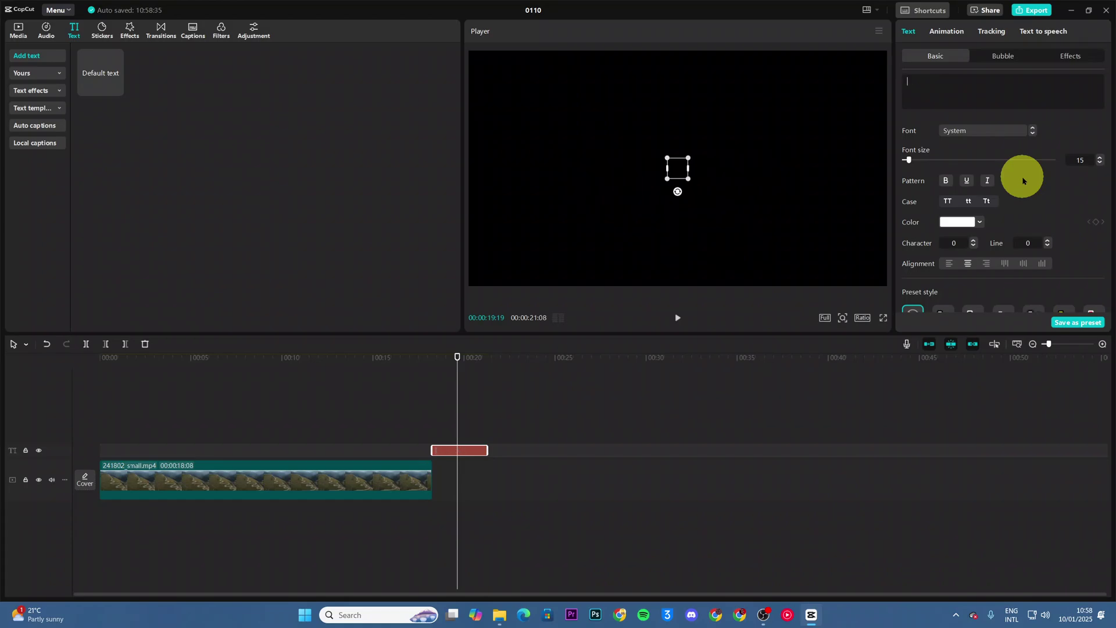
pyautogui.write('Credi')
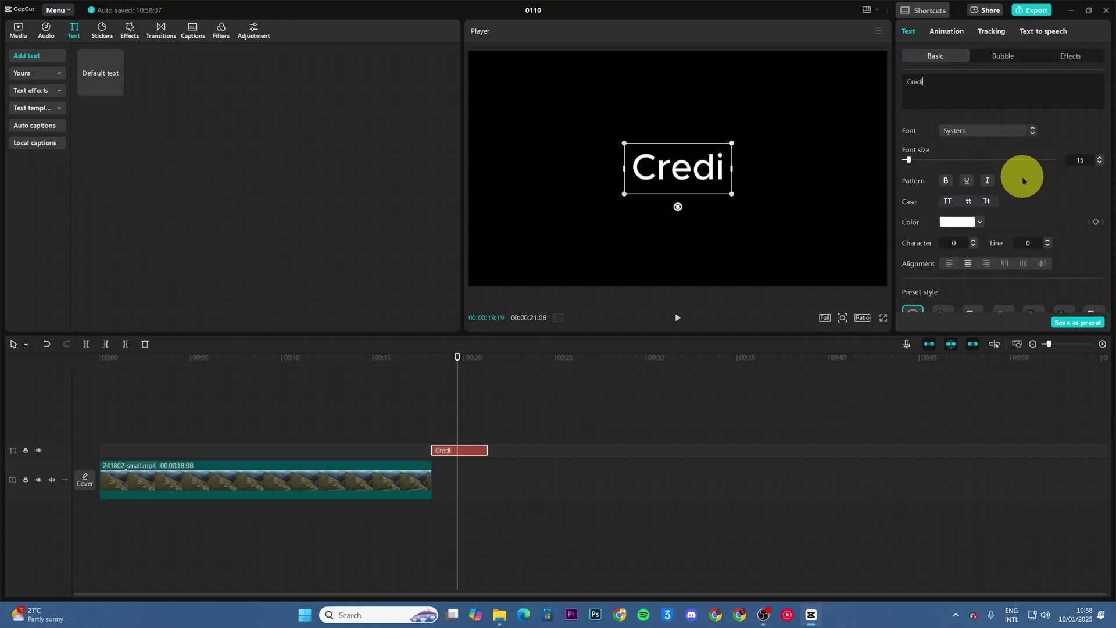
pyautogui.write('t:')
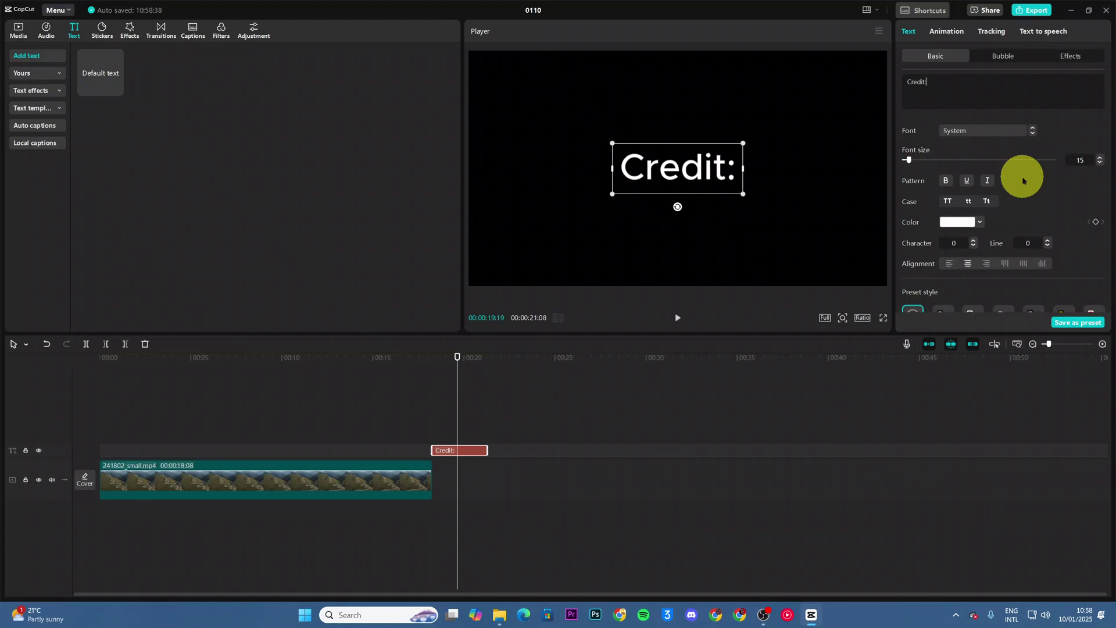
pyautogui.press('BackSpace')
pyautogui.write('s:')
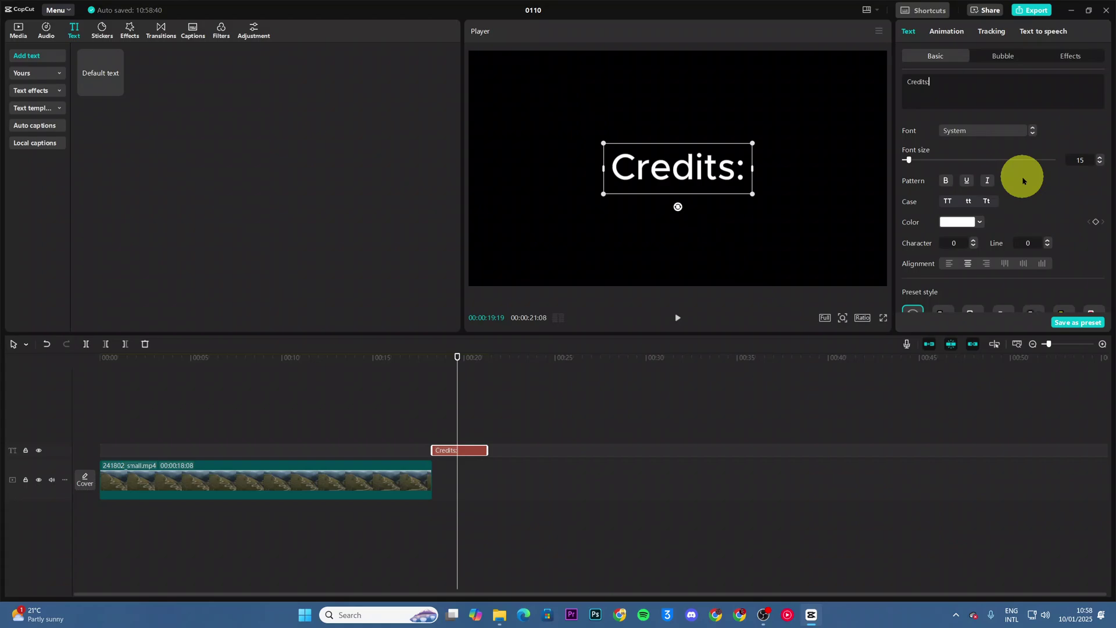
pyautogui.press('Return')
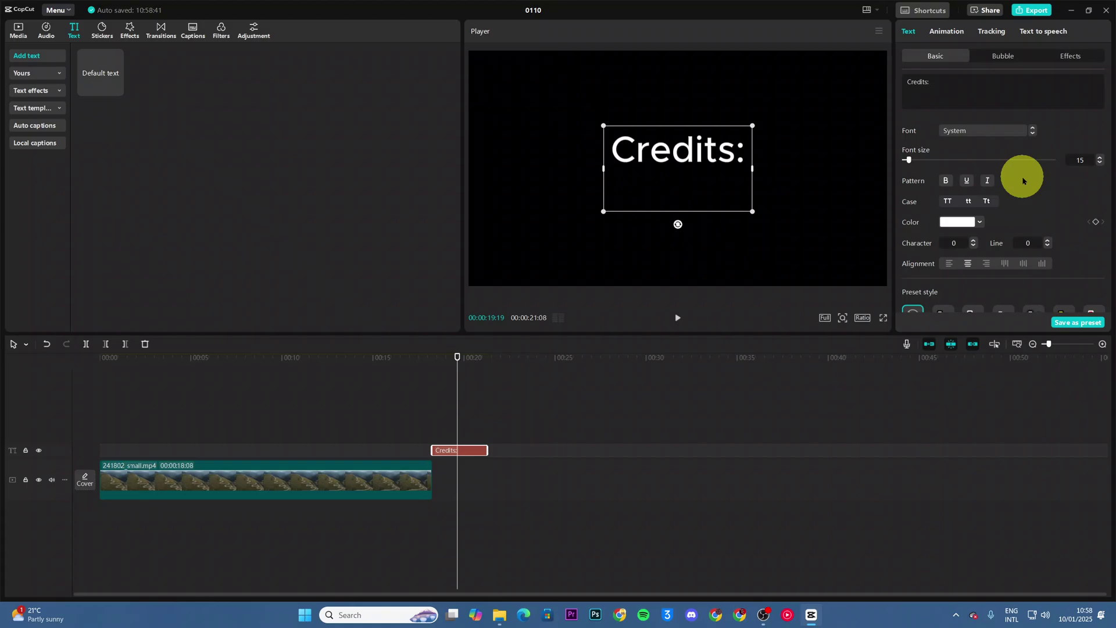
pyautogui.write('Thanks ')
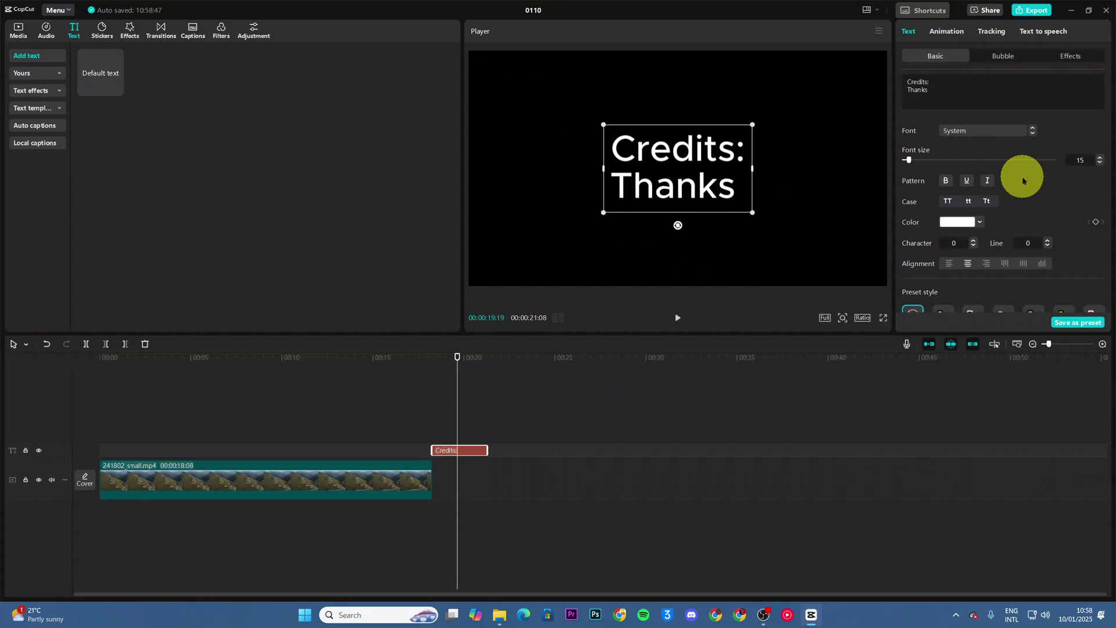
pyautogui.write('Toy ')
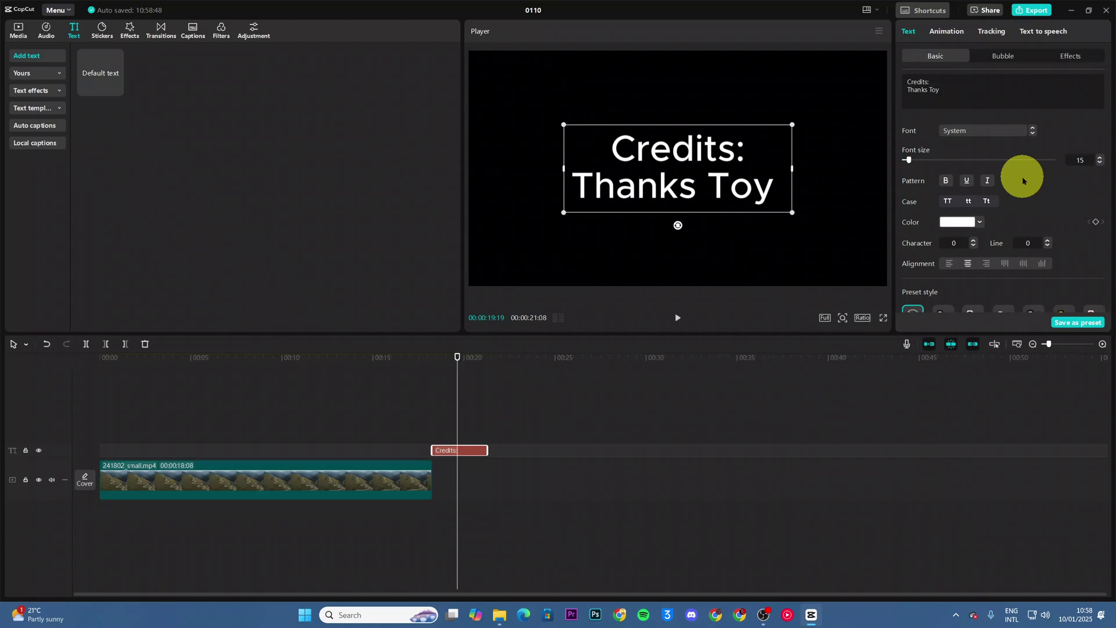
pyautogui.write('Your')
pyautogui.press('Return')
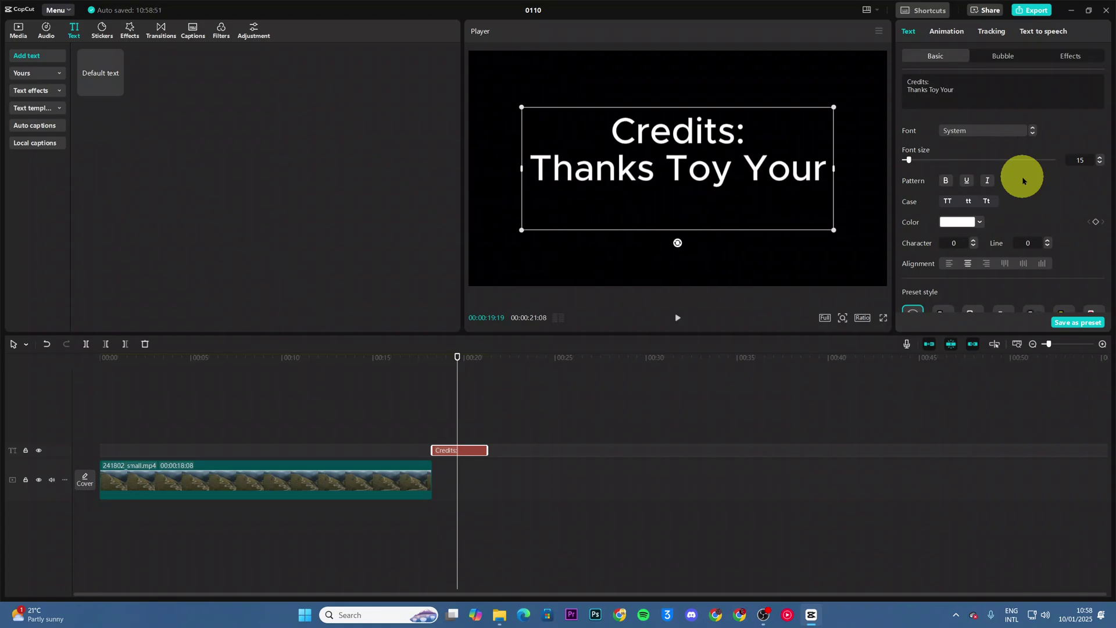
pyautogui.write('For Wt')
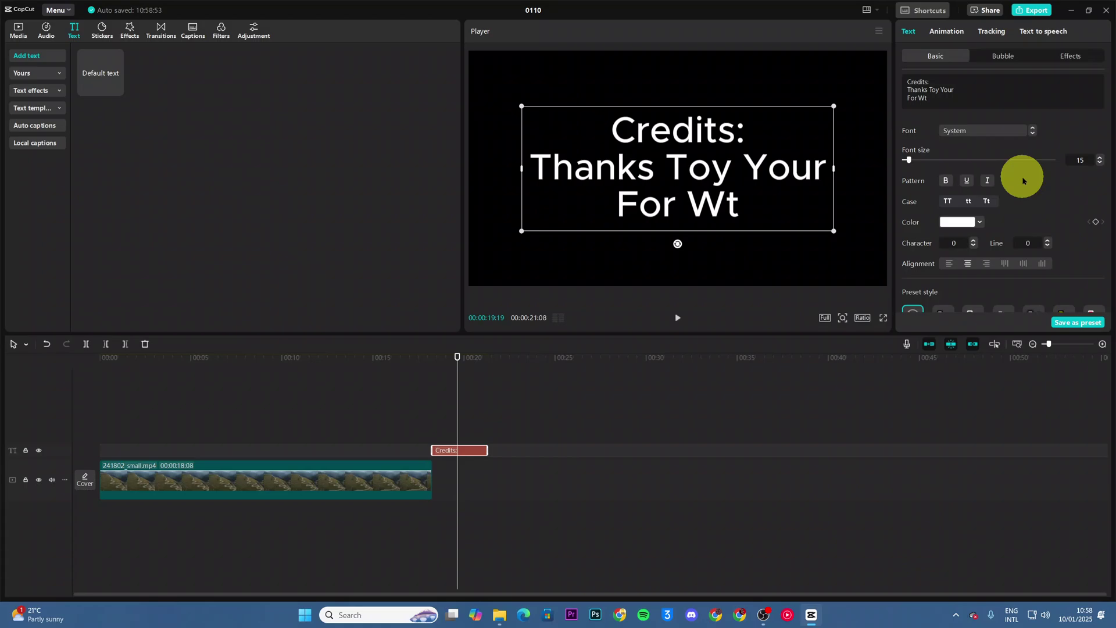
pyautogui.write('ching')
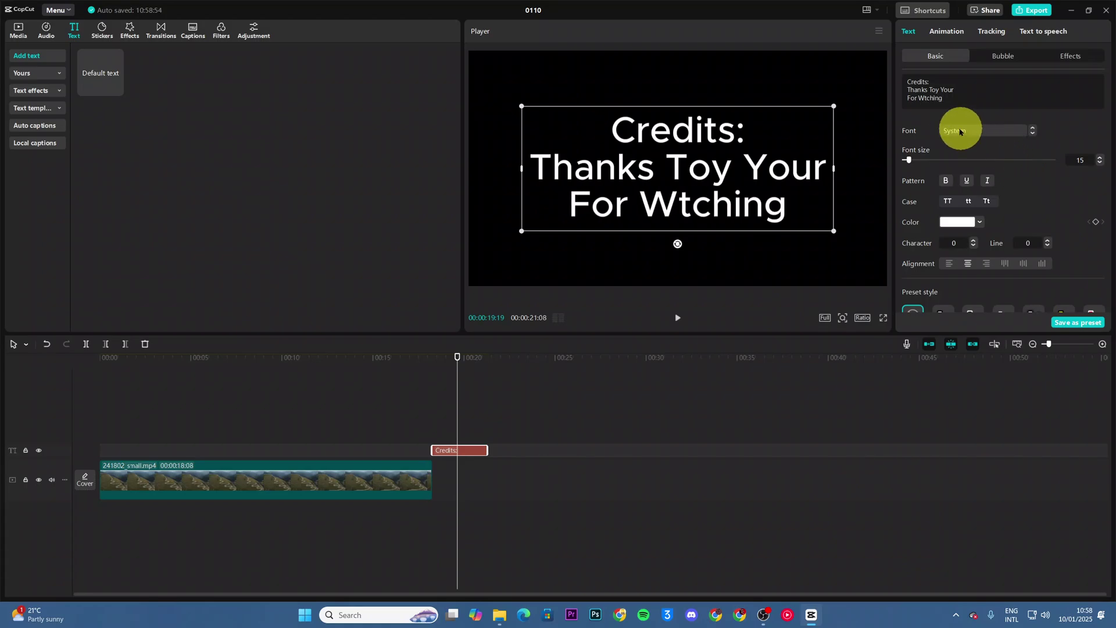
pyautogui.click(923, 98)
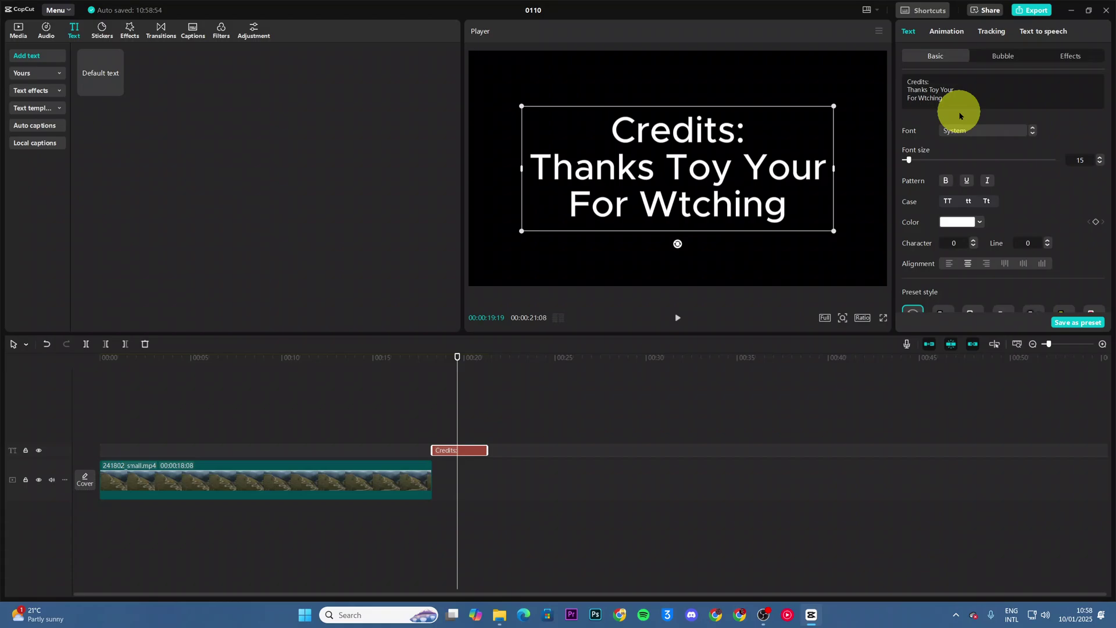
pyautogui.write('a')
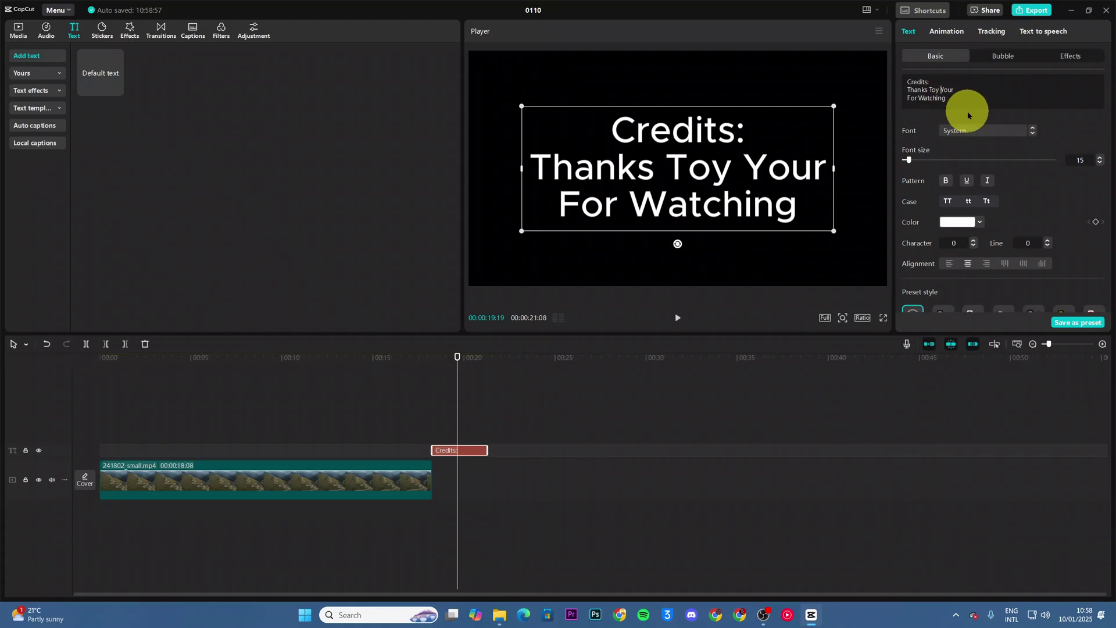
pyautogui.press('BackSpace')
pyautogui.press('BackSpace')
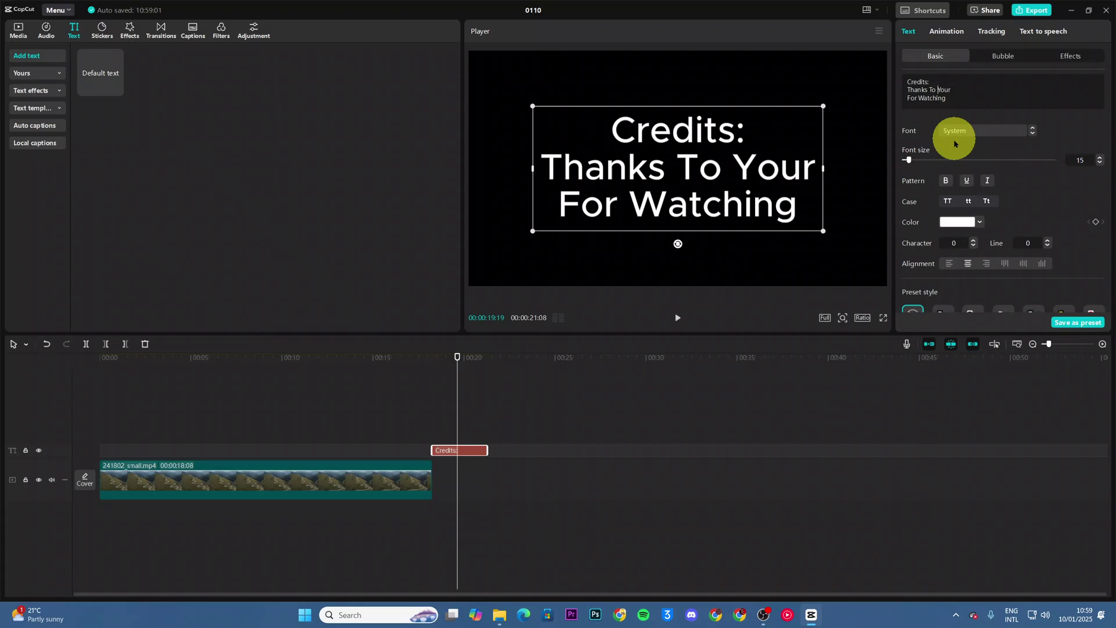
# Increase the credits font size from 19 to 21 and split the text into five lines
pyautogui.moveTo(910, 160); pyautogui.dragTo(911, 161)
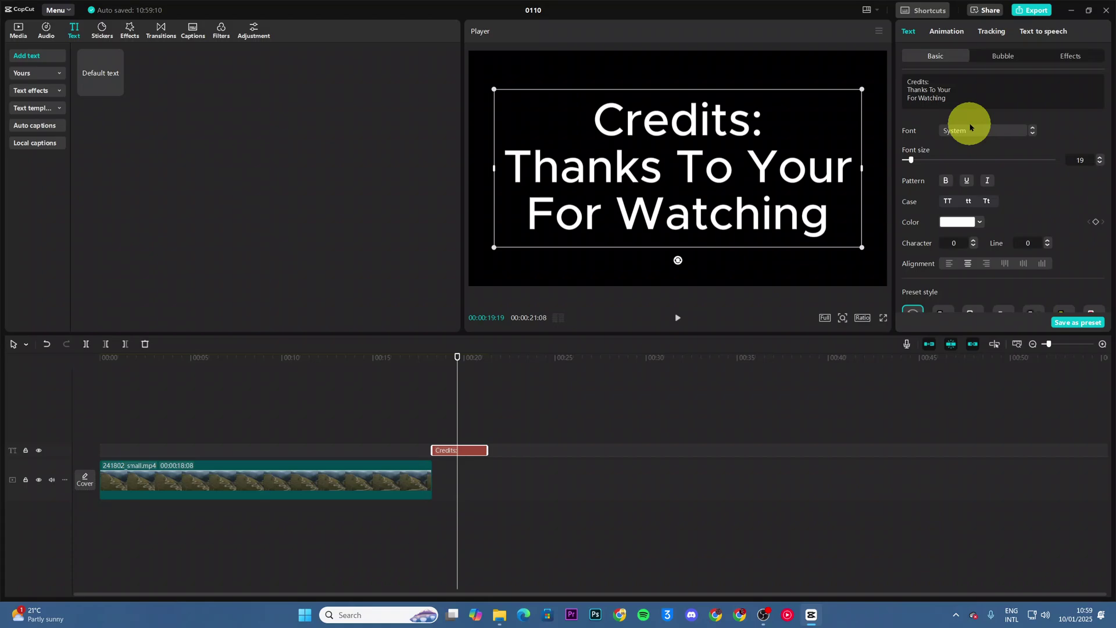
pyautogui.press('Return')
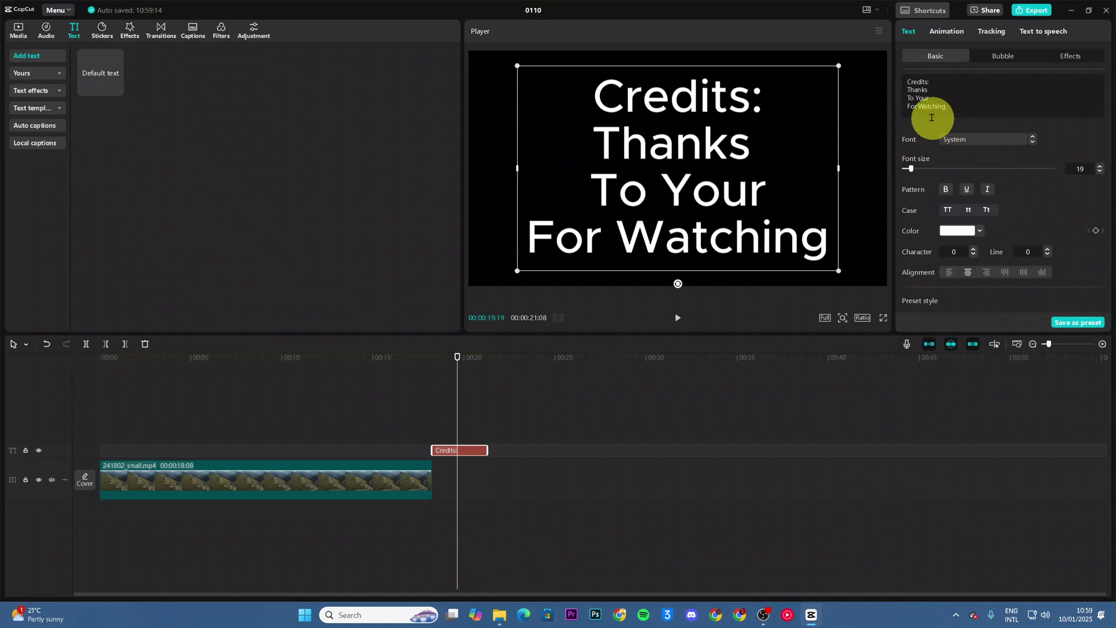
pyautogui.press('Return')
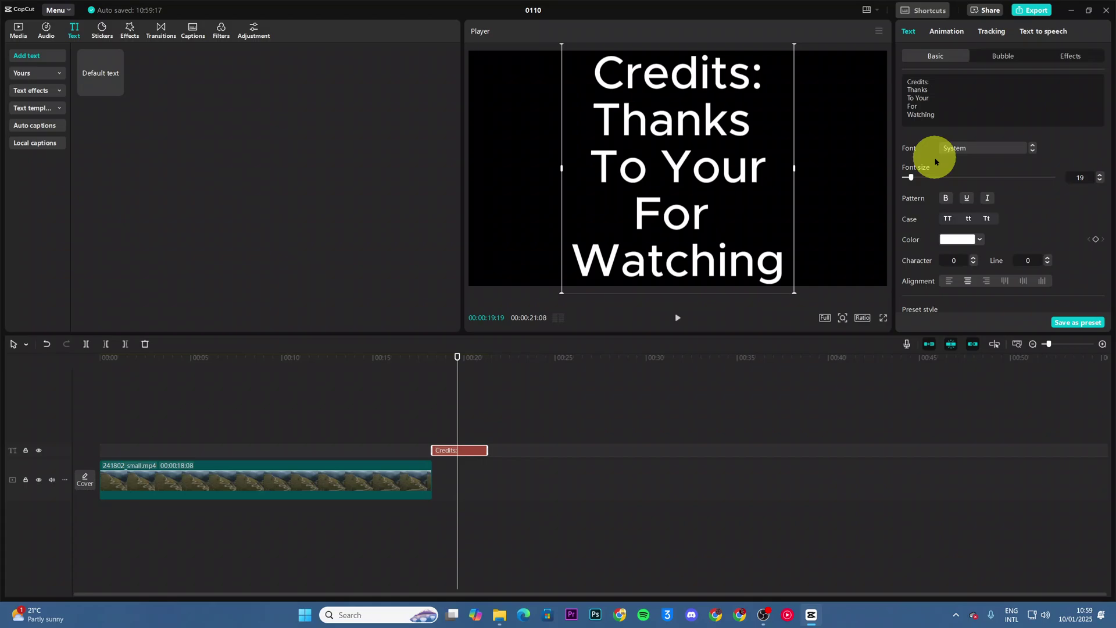
pyautogui.moveTo(912, 177); pyautogui.dragTo(908, 178)
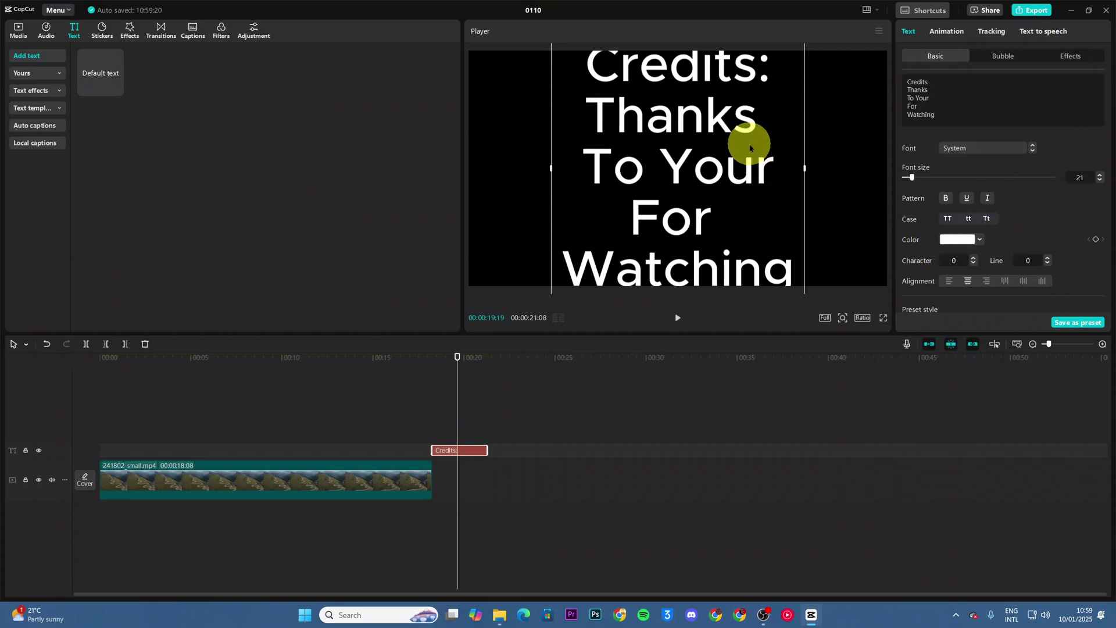
# Lower the credits text to vertical position -1817 and put the playhead at the clip start
pyautogui.moveTo(704, 75); pyautogui.dragTo(706, 273)
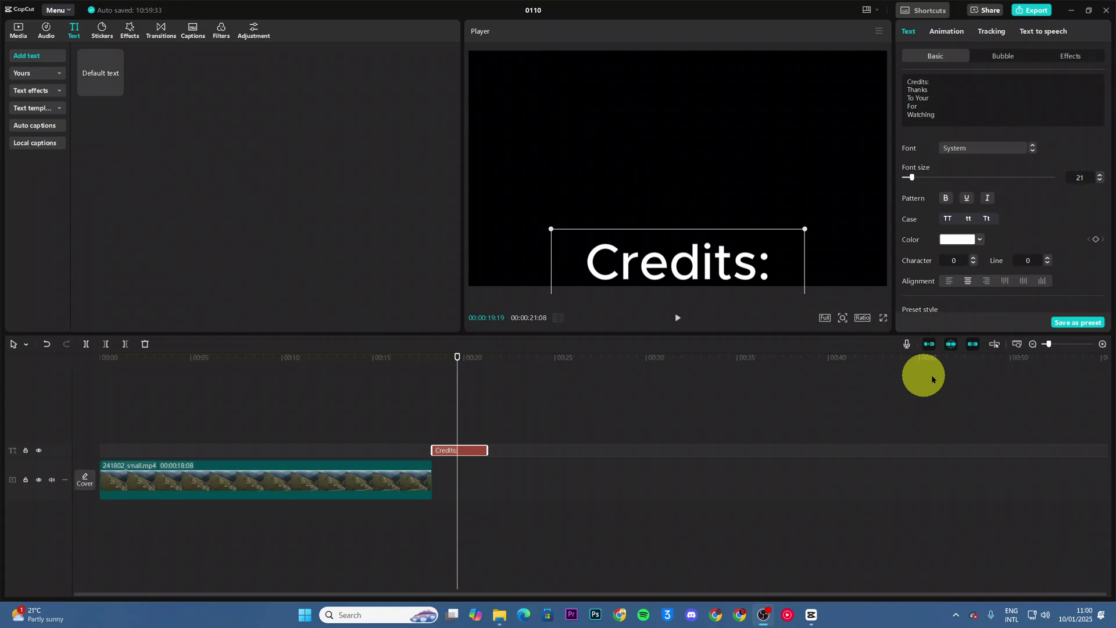
pyautogui.click(922, 377)
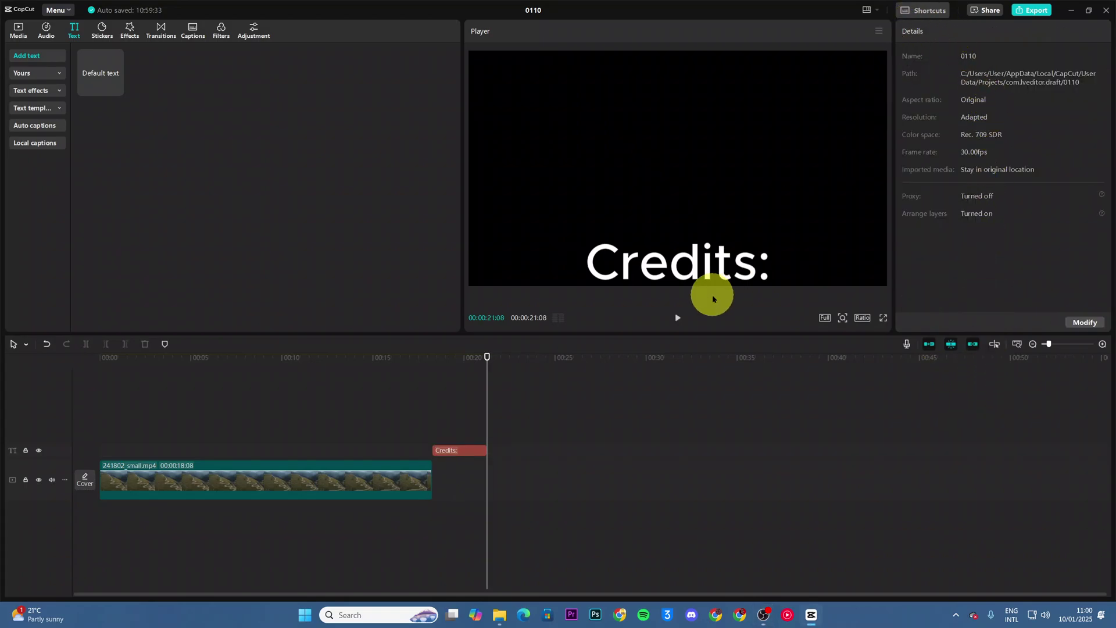
pyautogui.click(710, 262)
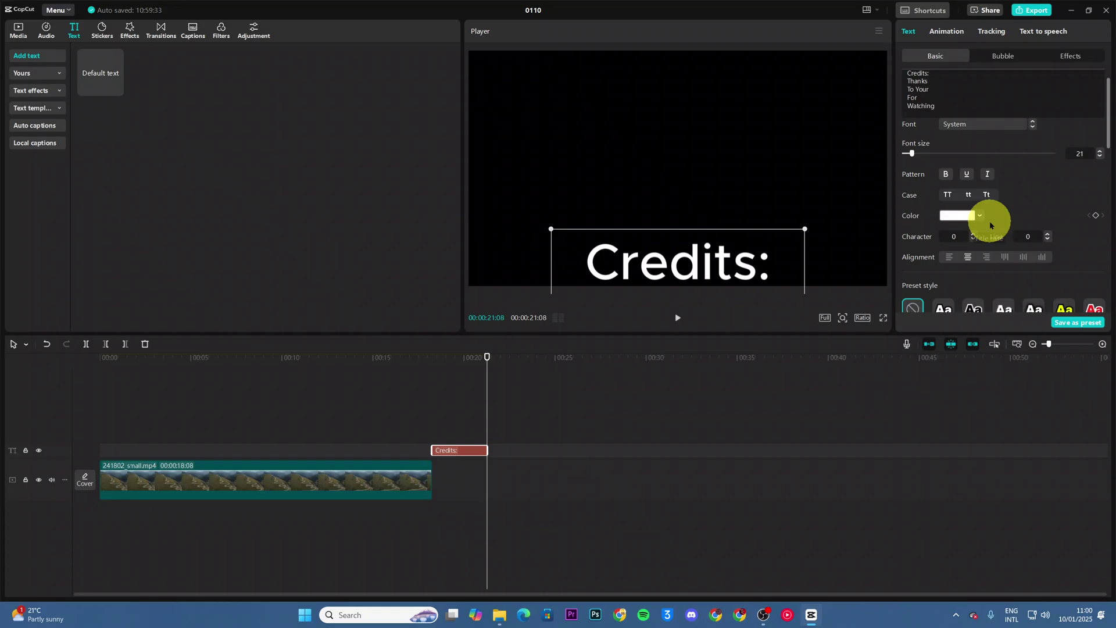
pyautogui.scroll(-6, 991, 226)
pyautogui.scroll(-1, 990, 225)
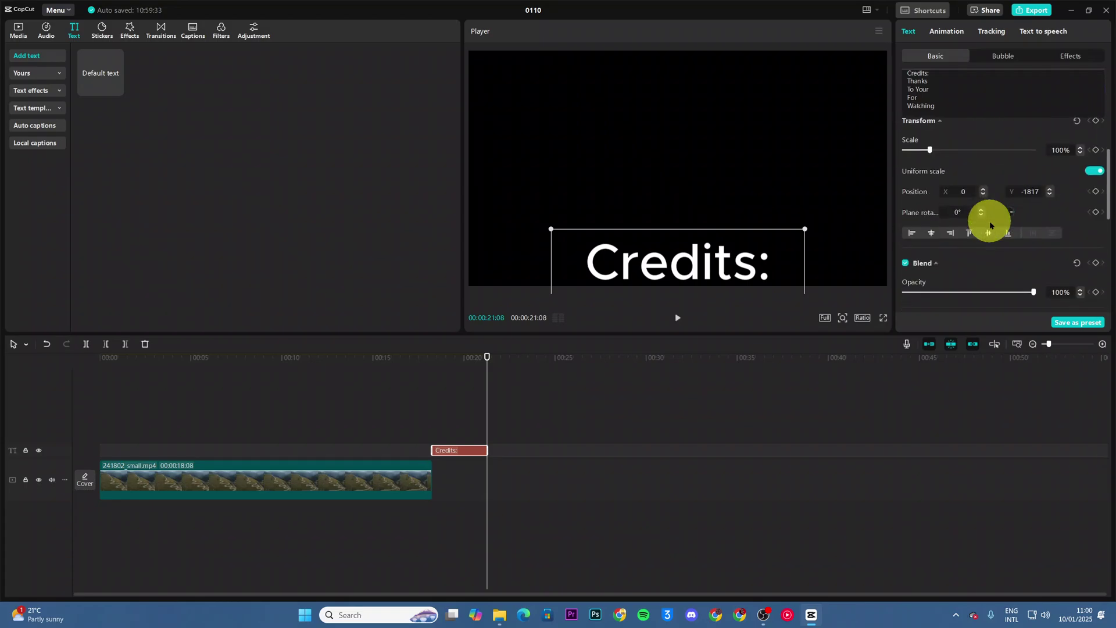
pyautogui.click(1095, 192)
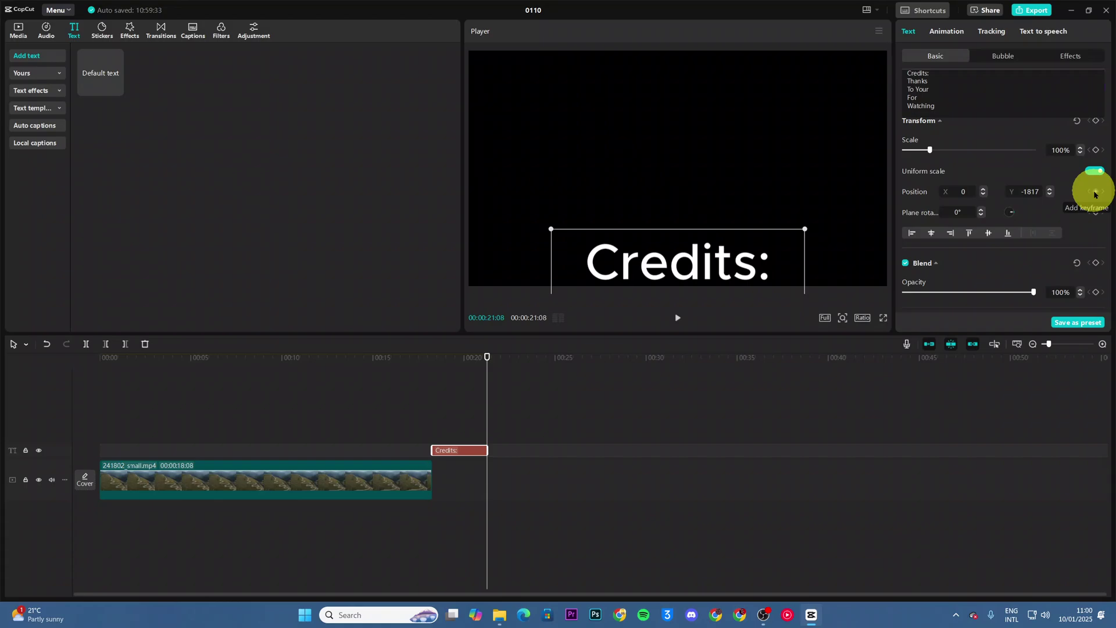
pyautogui.moveTo(486, 412); pyautogui.dragTo(430, 417)
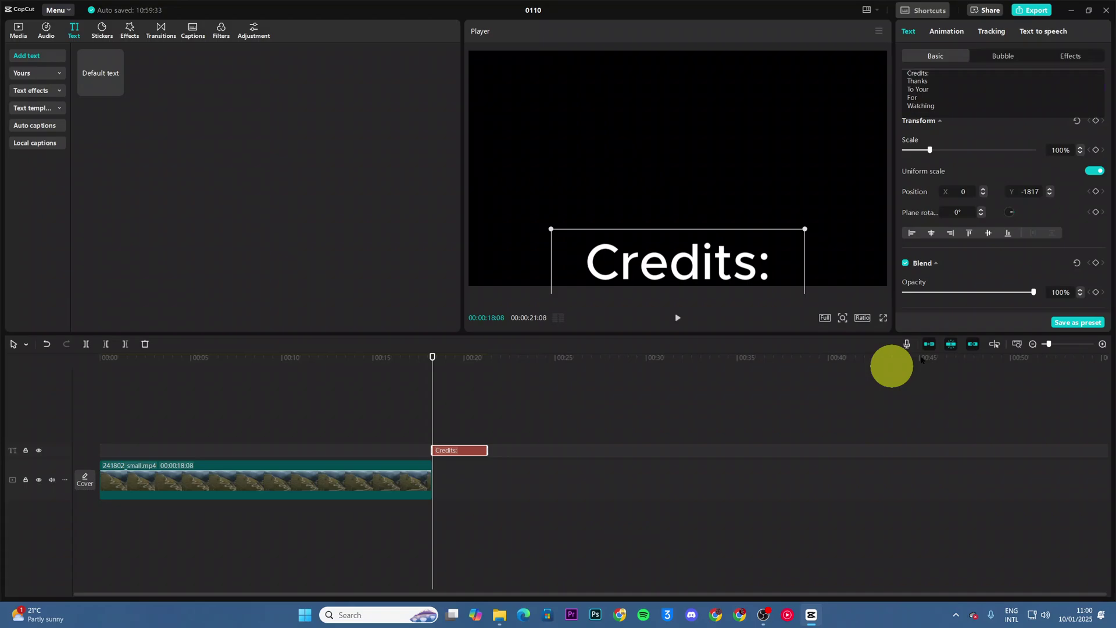
# Add a Position keyframe at the text's low starting spot, then preview from just before the clip
pyautogui.click(1095, 192)
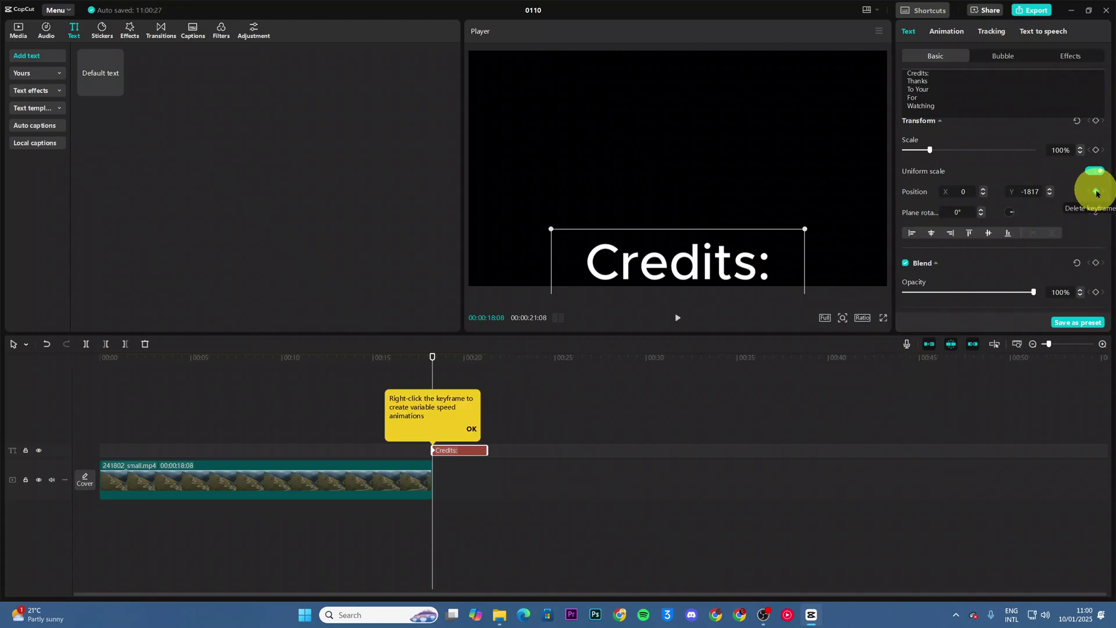
pyautogui.click(471, 431)
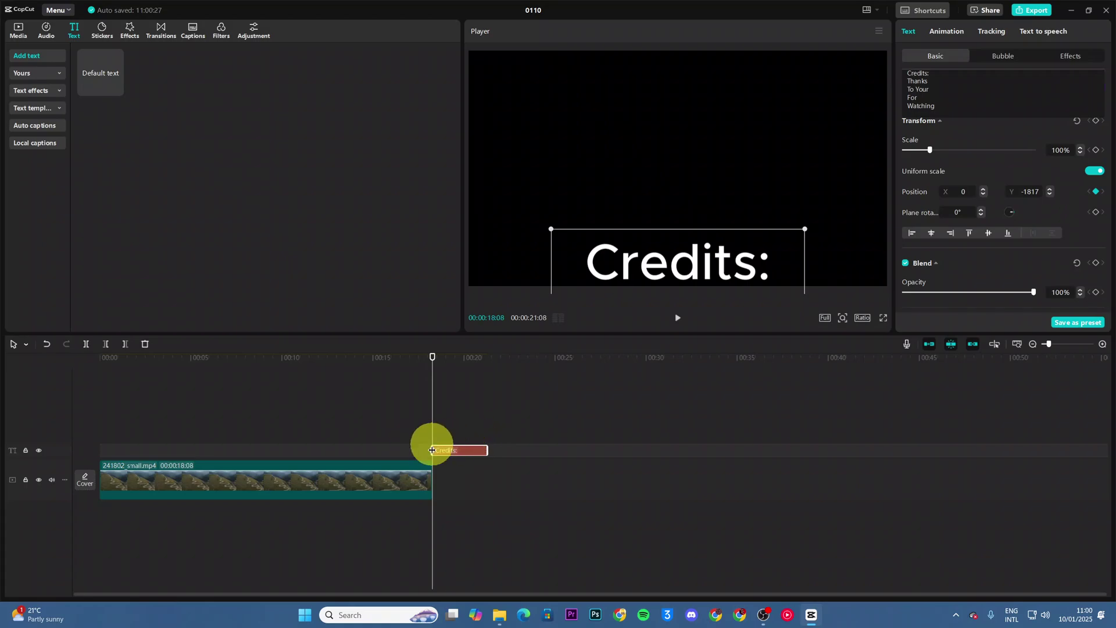
pyautogui.click(420, 423)
pyautogui.click(671, 319)
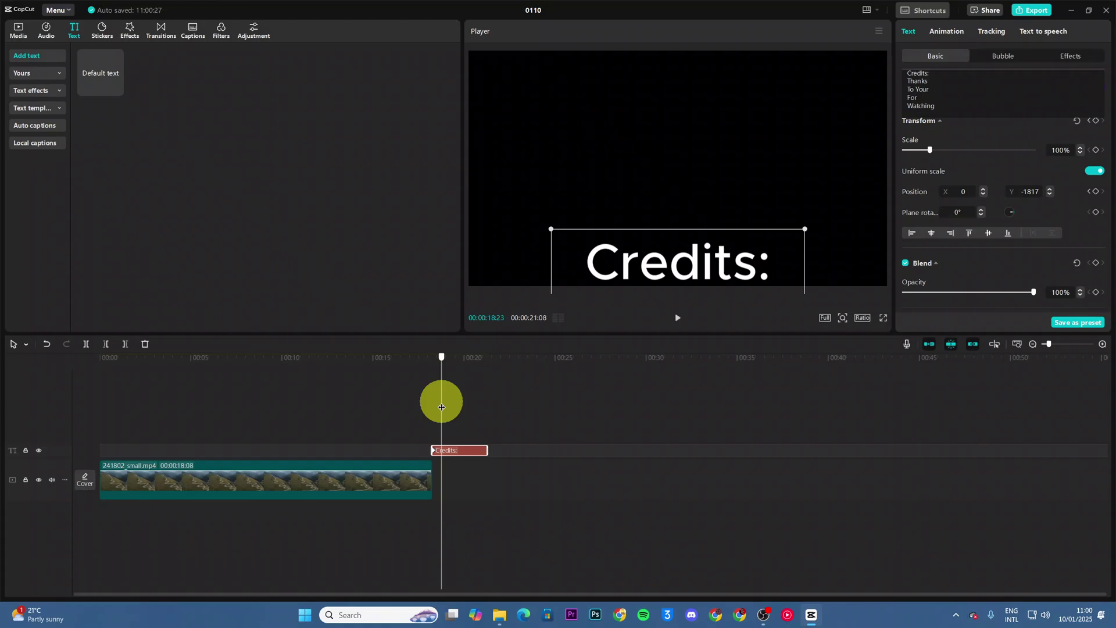
# Keyframe the credits text higher at two later points, until 'To Your' shows
pyautogui.moveTo(442, 406); pyautogui.dragTo(443, 406)
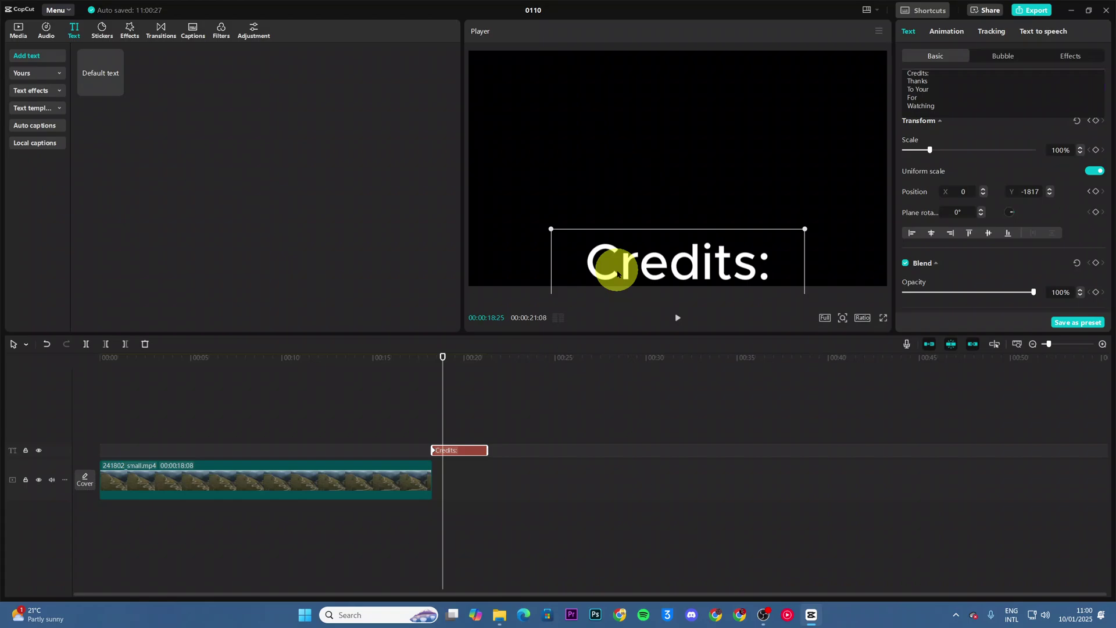
pyautogui.moveTo(616, 262); pyautogui.dragTo(616, 220)
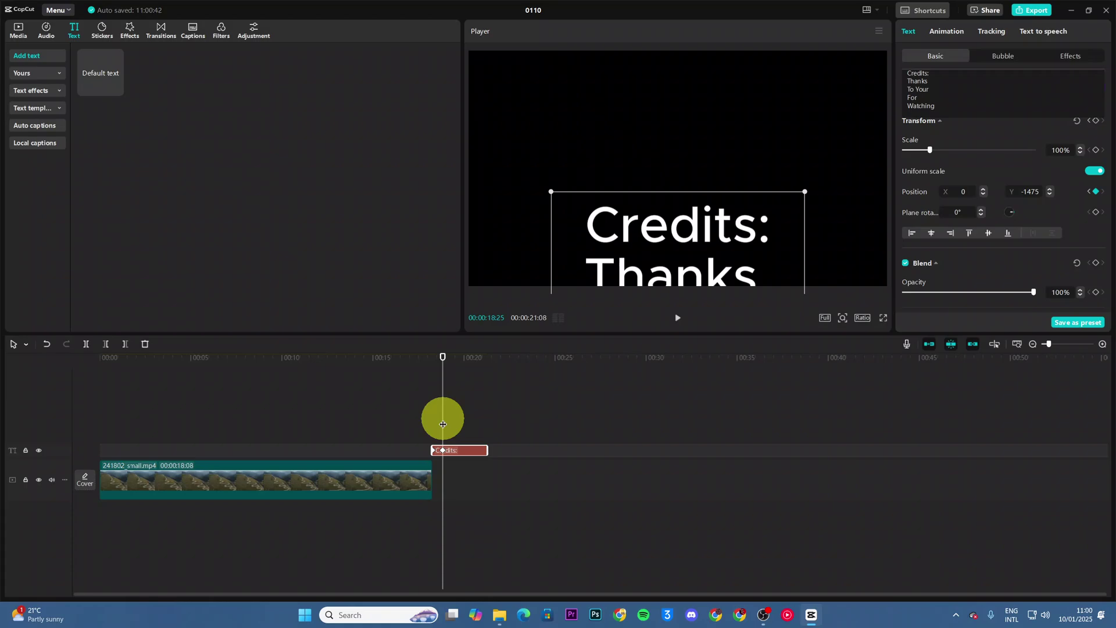
pyautogui.moveTo(443, 423); pyautogui.dragTo(452, 423)
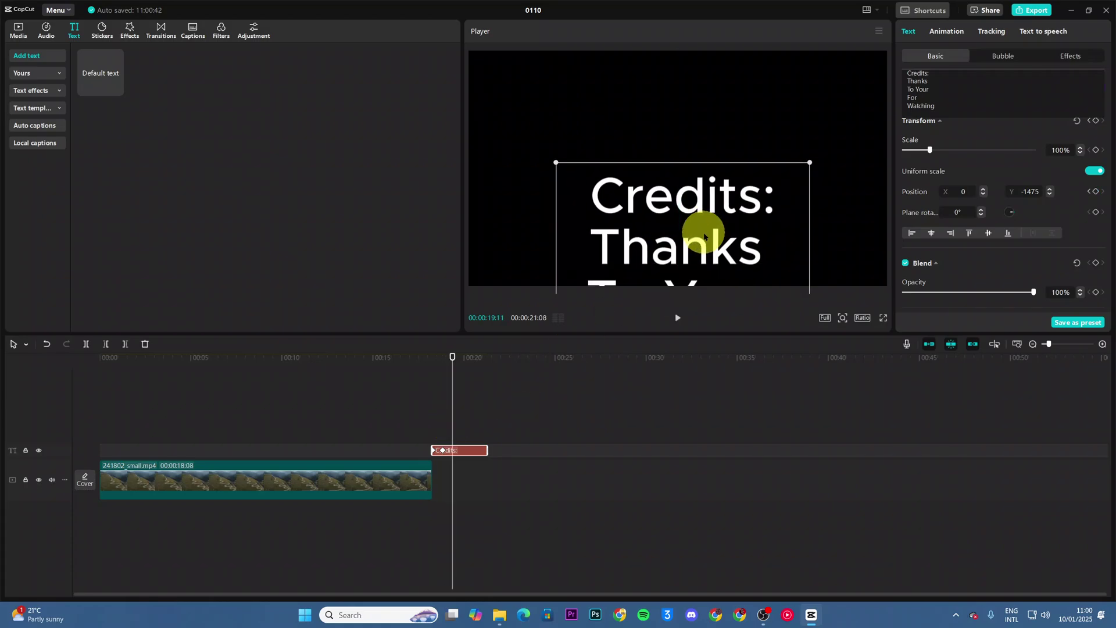
pyautogui.moveTo(701, 233); pyautogui.dragTo(697, 225)
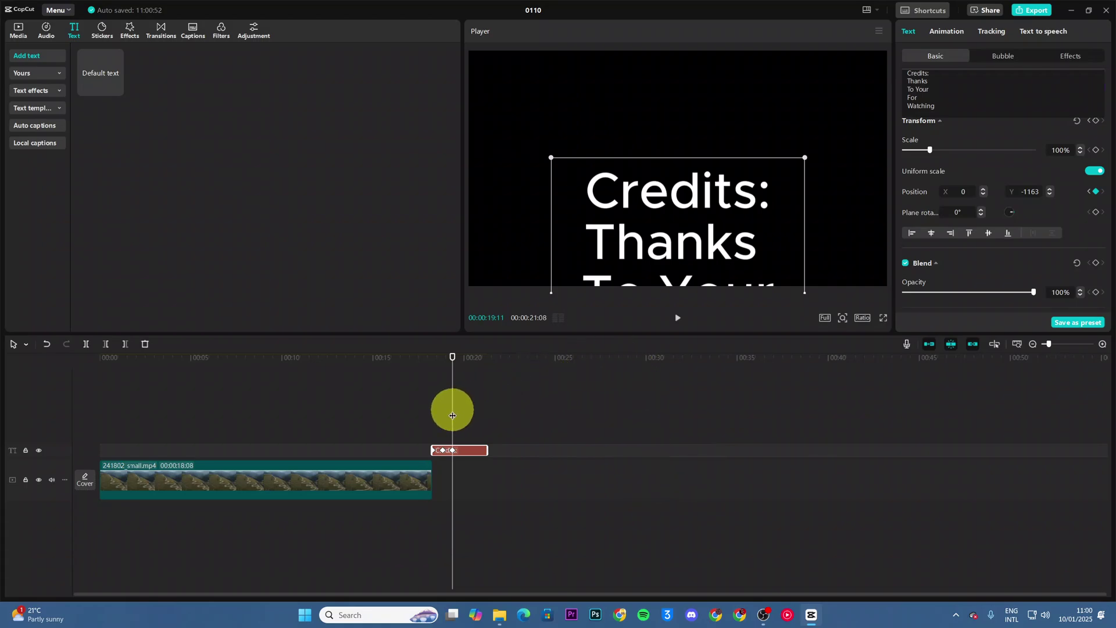
pyautogui.moveTo(451, 411); pyautogui.dragTo(461, 412)
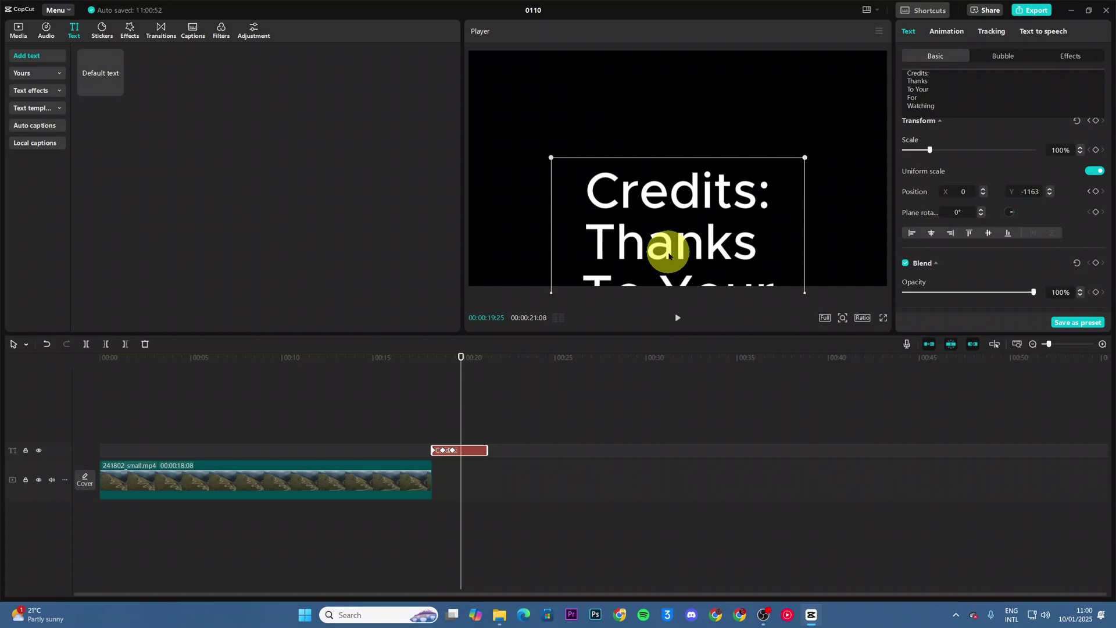
pyautogui.moveTo(670, 253); pyautogui.dragTo(667, 203)
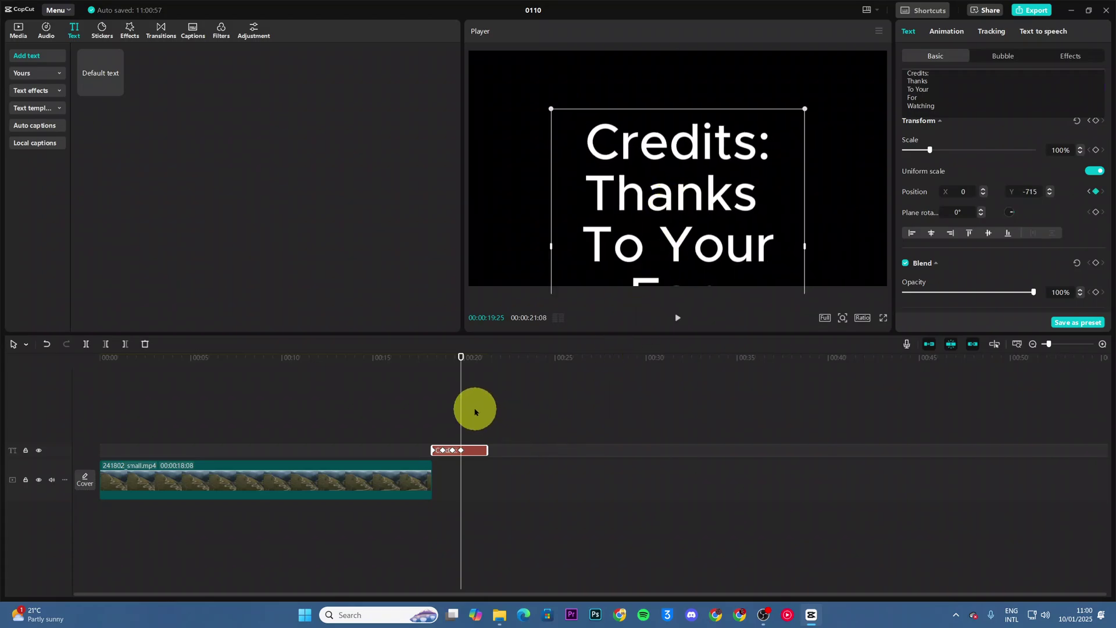
# Add further upward keyframes through the clip's end until the credits leave the top of frame
pyautogui.moveTo(462, 401); pyautogui.dragTo(472, 404)
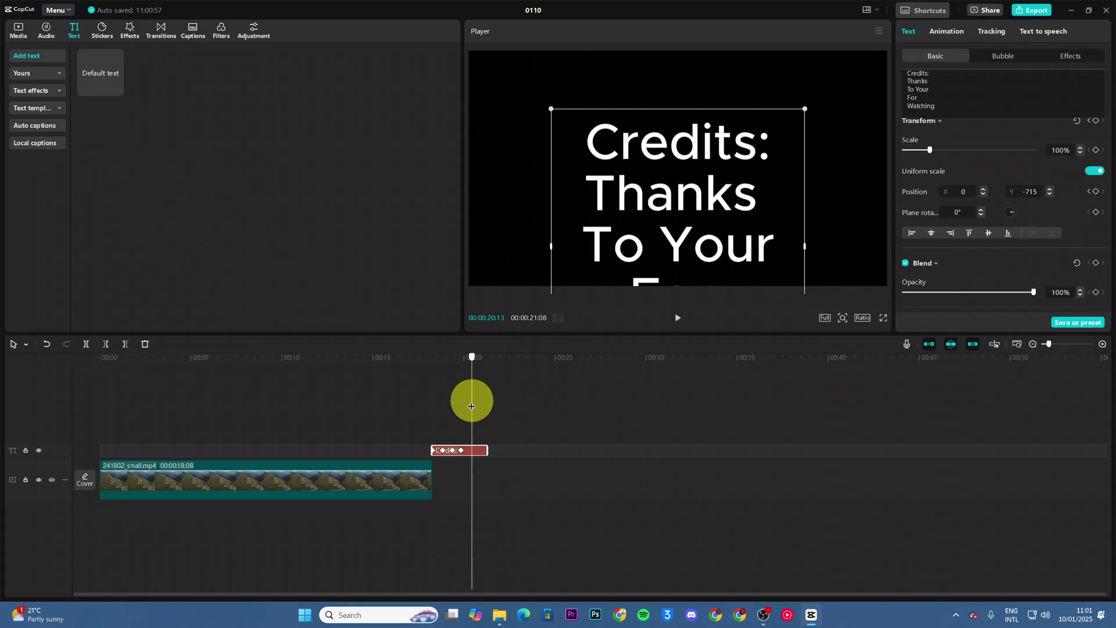
pyautogui.moveTo(633, 271); pyautogui.dragTo(630, 206)
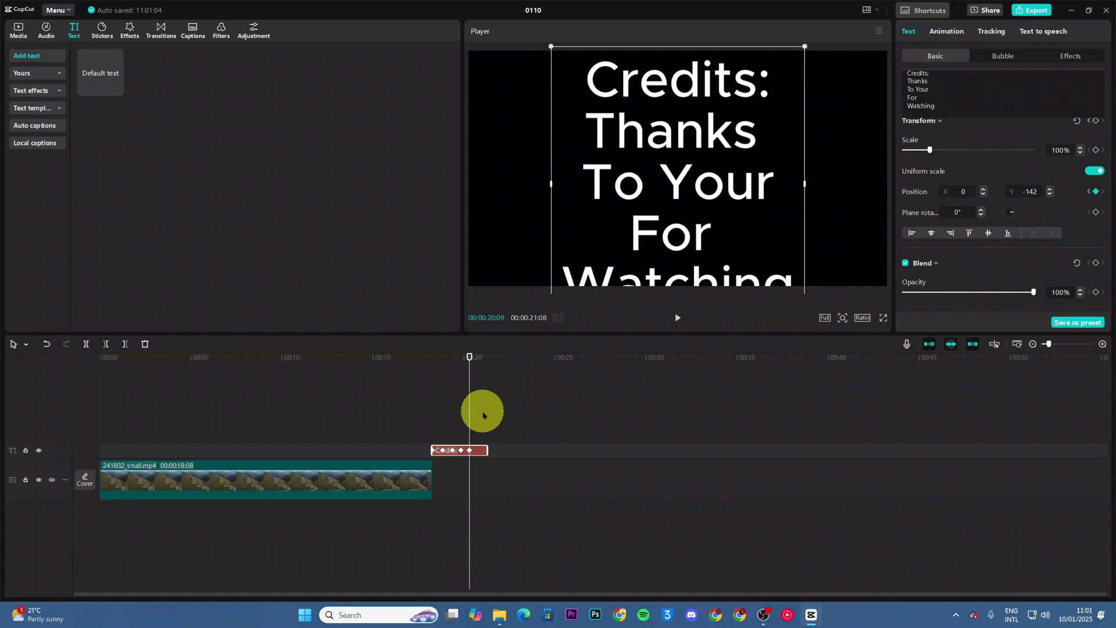
pyautogui.moveTo(468, 408); pyautogui.dragTo(477, 403)
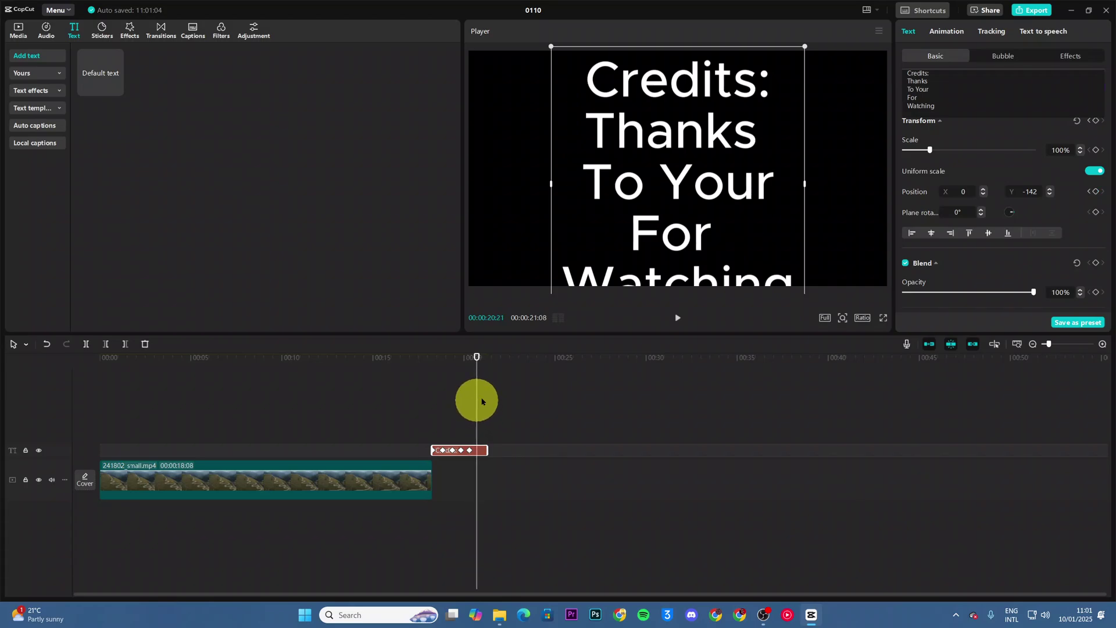
pyautogui.moveTo(672, 222); pyautogui.dragTo(675, 131)
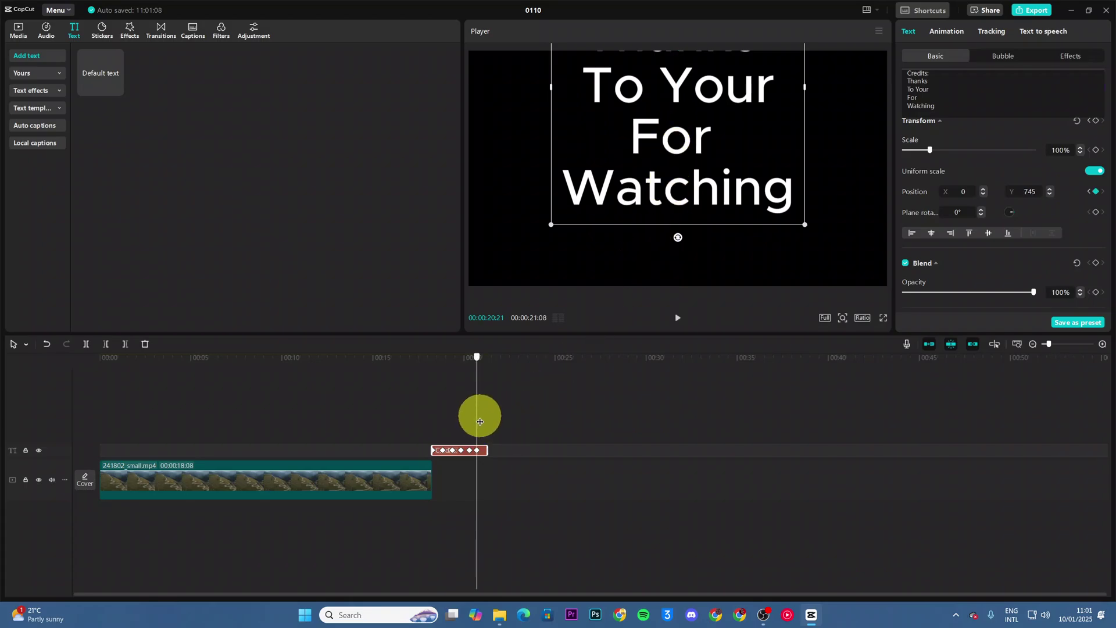
pyautogui.moveTo(480, 420); pyautogui.dragTo(483, 418)
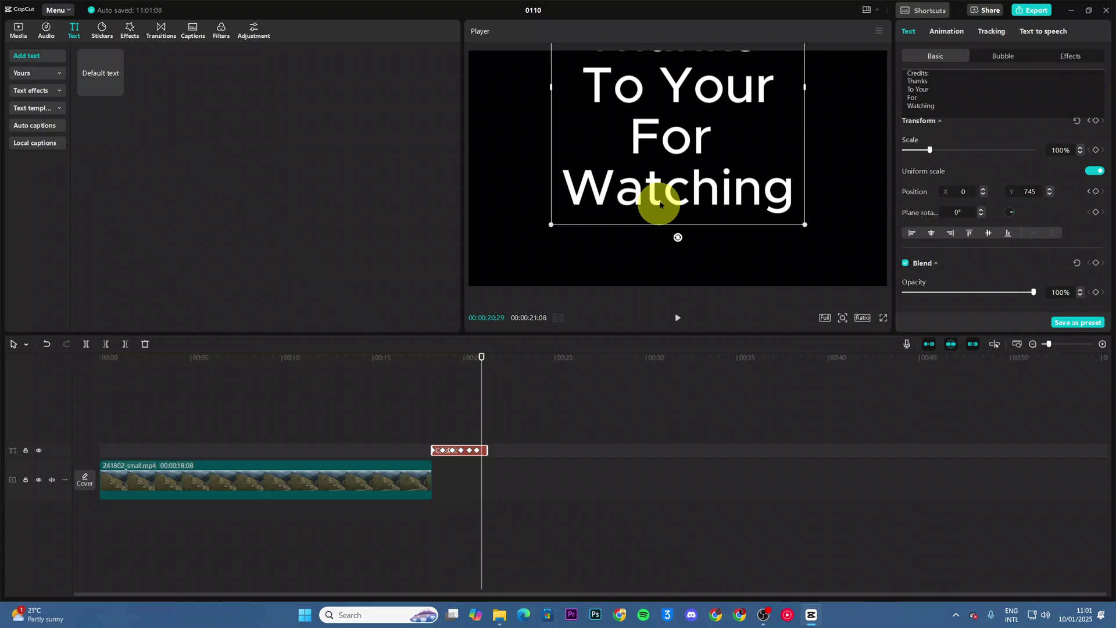
pyautogui.moveTo(660, 203); pyautogui.dragTo(663, 112)
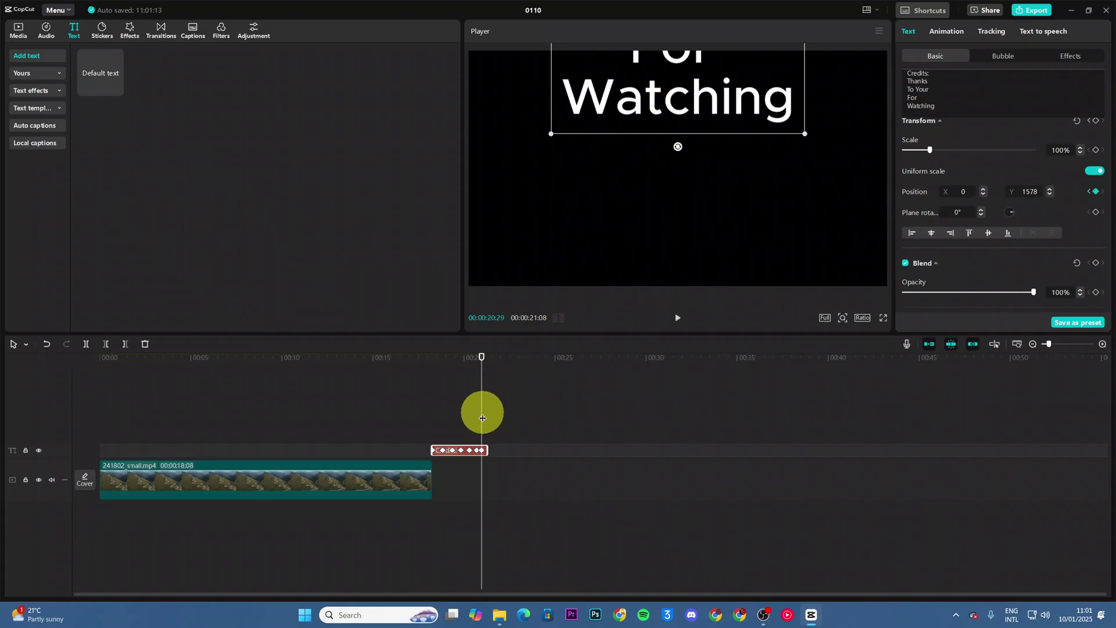
pyautogui.moveTo(482, 417); pyautogui.dragTo(487, 416)
pyautogui.moveTo(665, 100); pyautogui.dragTo(674, 17)
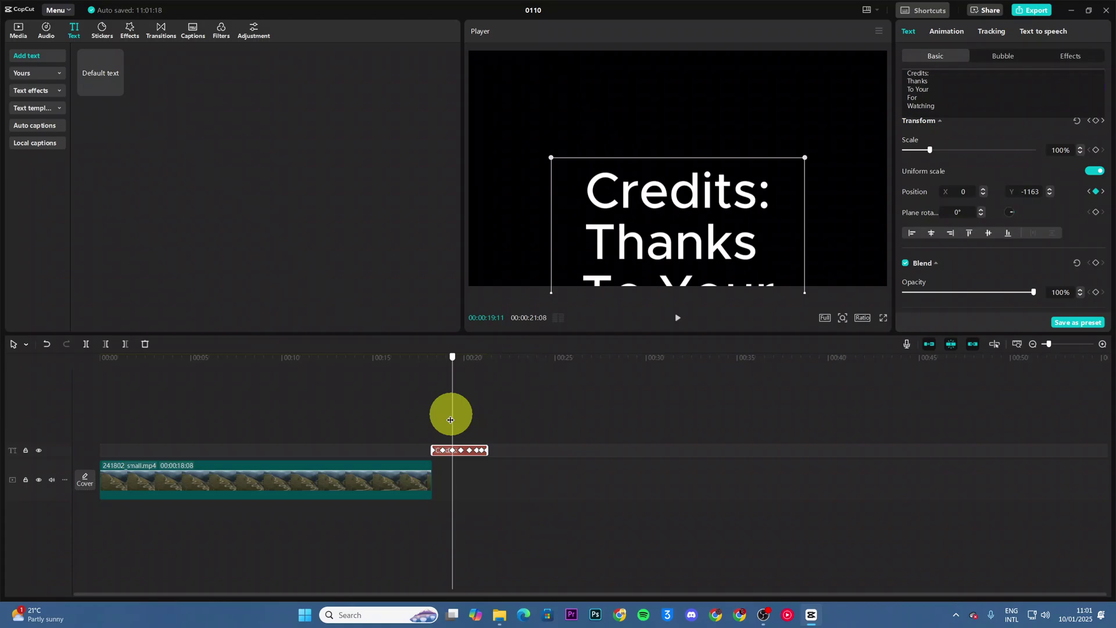
pyautogui.moveTo(450, 418); pyautogui.dragTo(420, 425)
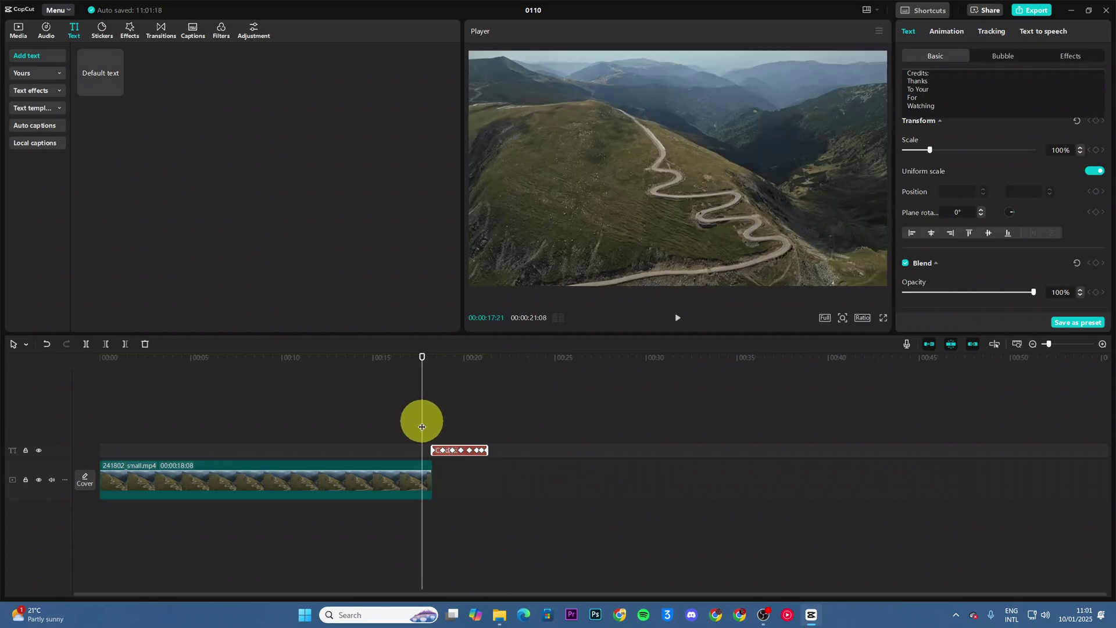
pyautogui.click(677, 317)
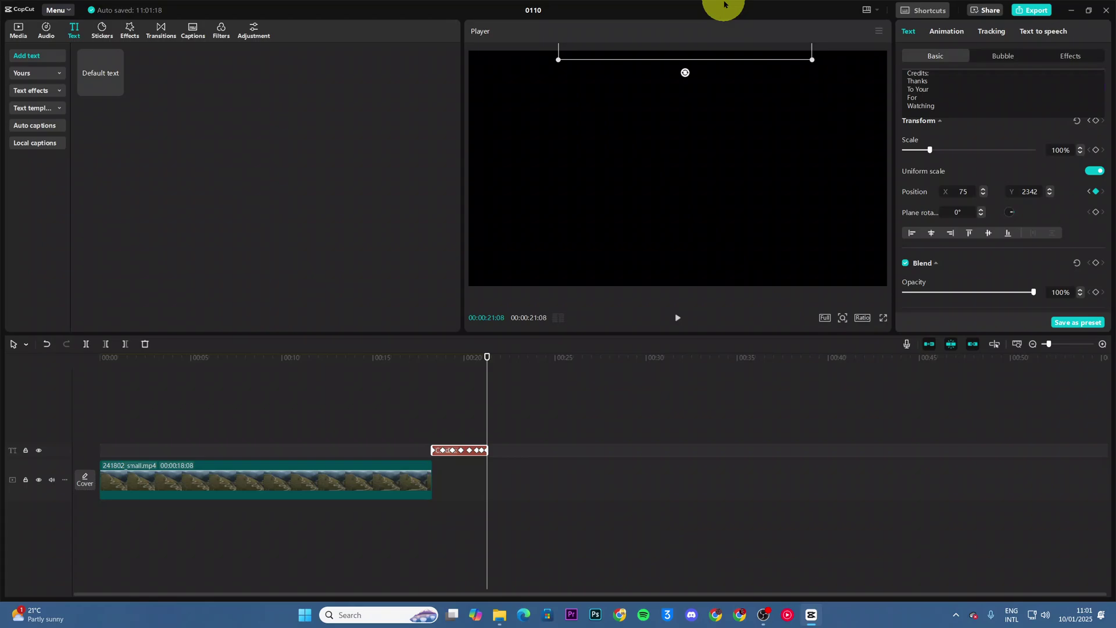
pyautogui.moveTo(486, 423)
pyautogui.mouseDown()
pyautogui.moveTo(410, 427)
pyautogui.moveTo(487, 421)
pyautogui.moveTo(387, 417)
pyautogui.mouseUp()
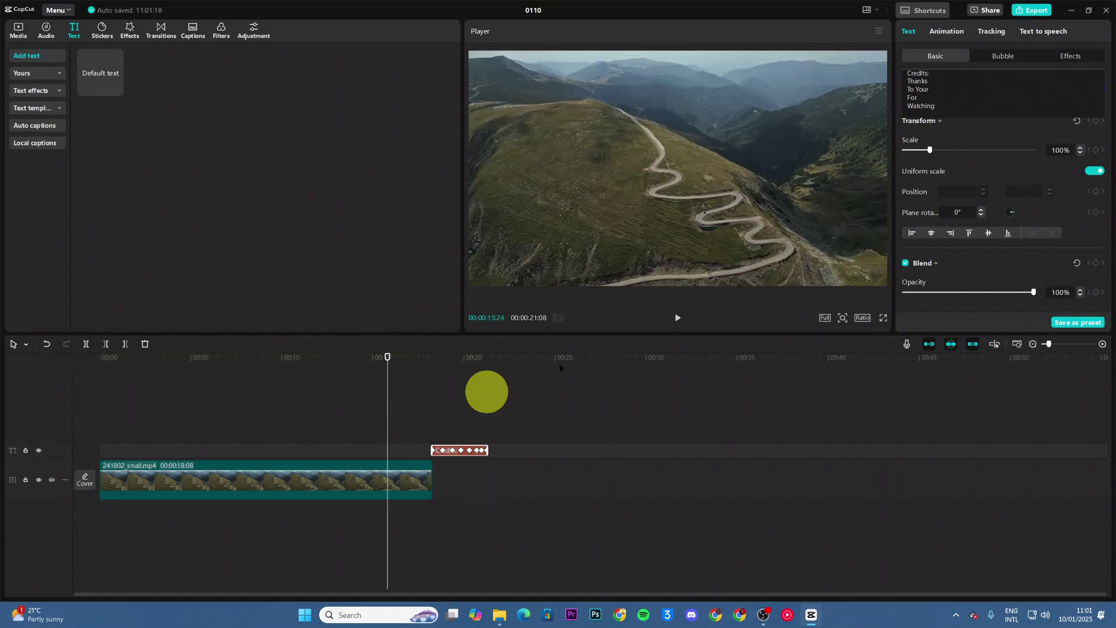
pyautogui.click(676, 318)
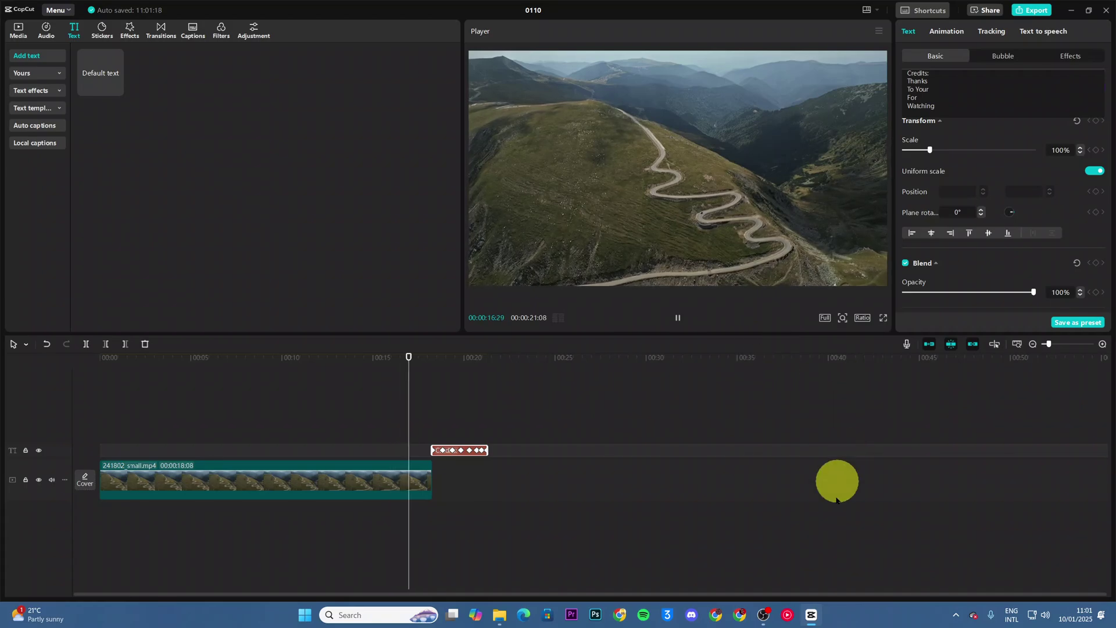